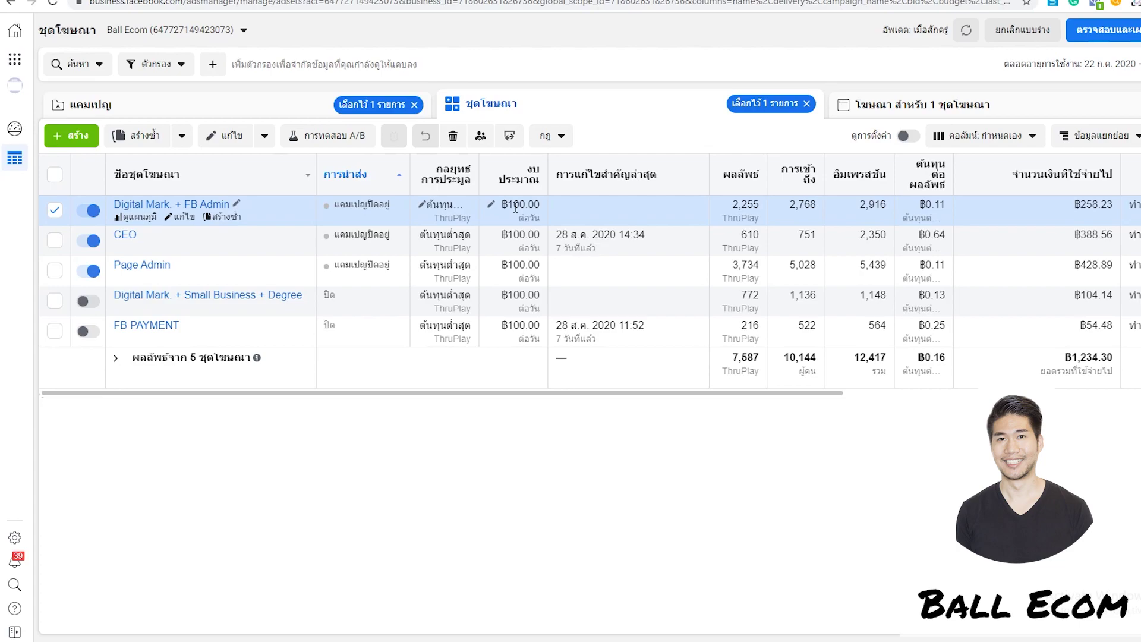
- Narrow the last significant edit and amount spent columns and widen the cost per result column in the ad set table
left_click_drag(710, 174, 667, 175)
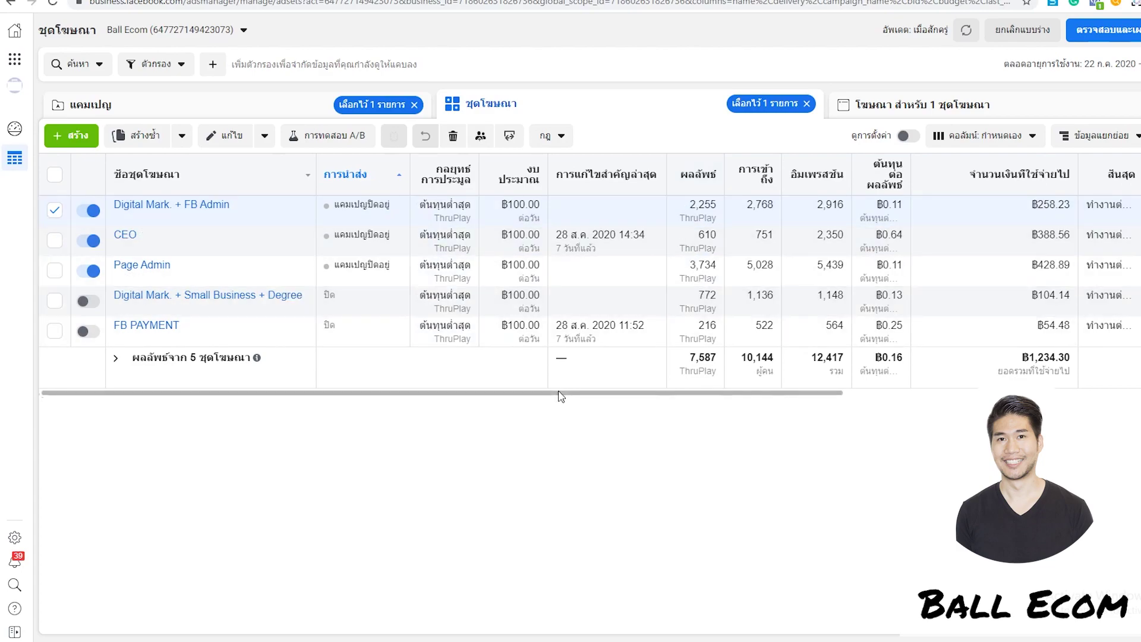
scroll(615, 397, "right", 6)
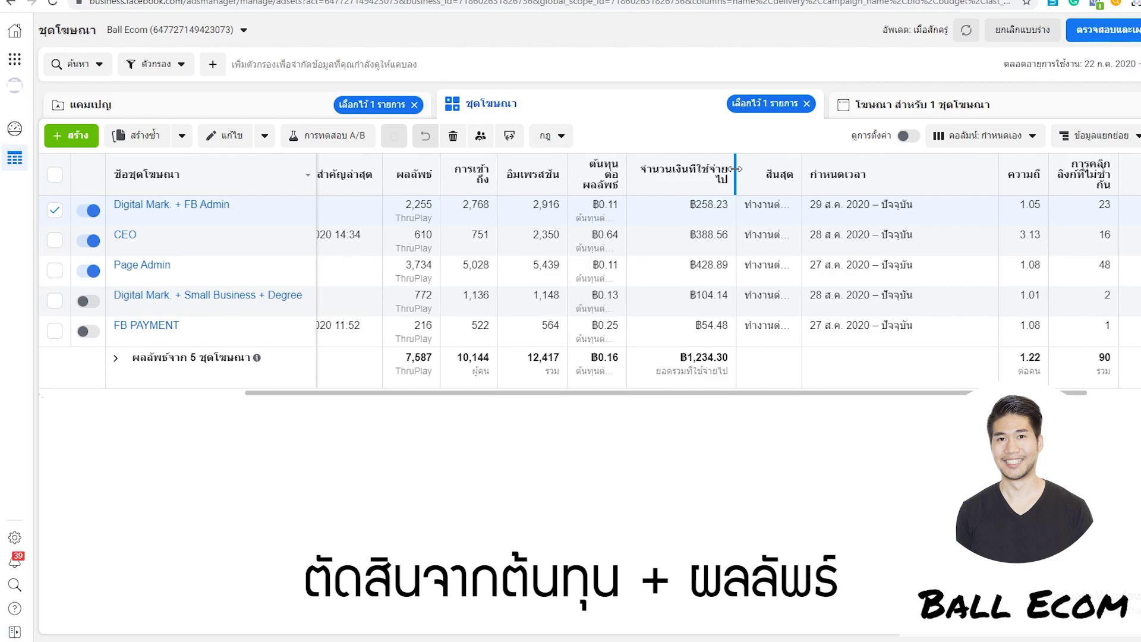
left_click_drag(735, 170, 756, 171)
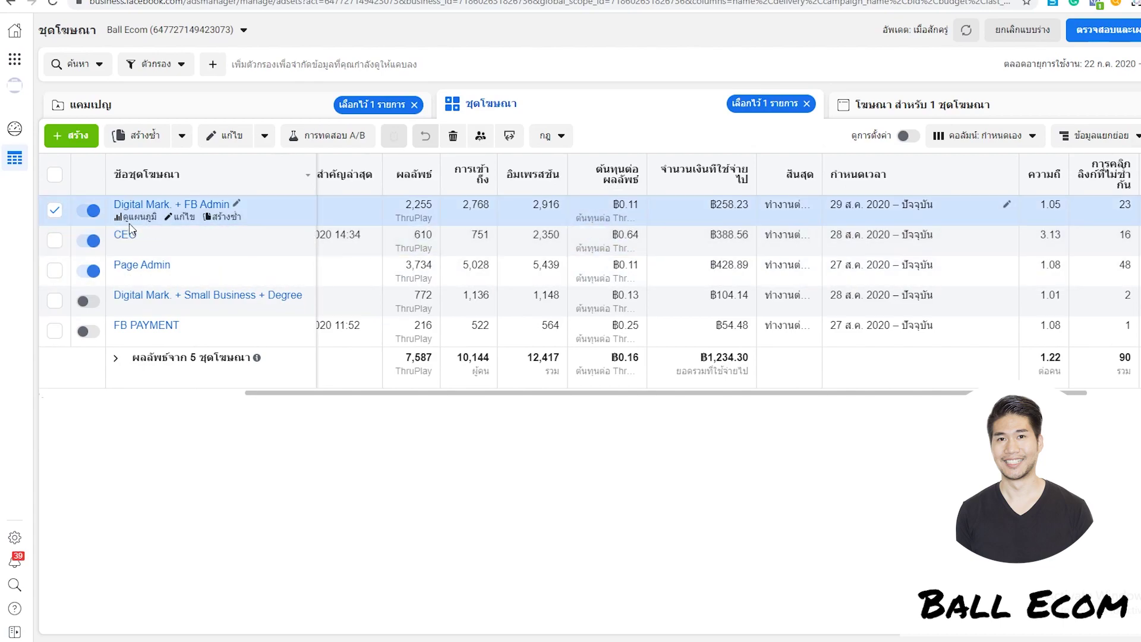
- Turn off the CEO ad set and turn on the Digital Mark. + Small Business + Degree and FB PAYMENT ad sets
left_click(90, 241)
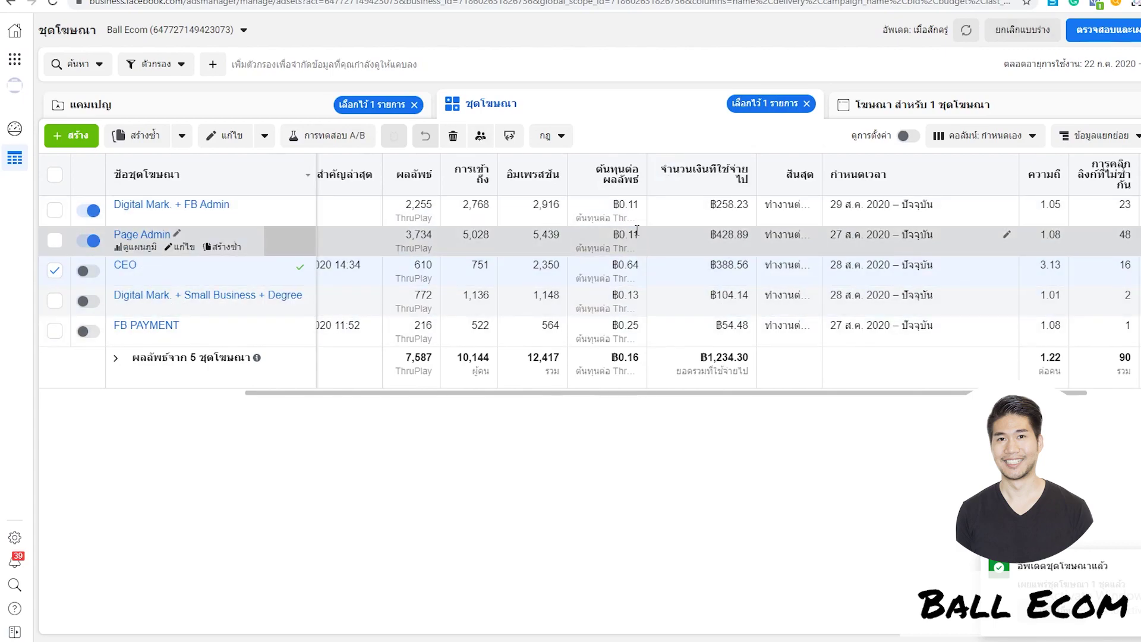
left_click(91, 301)
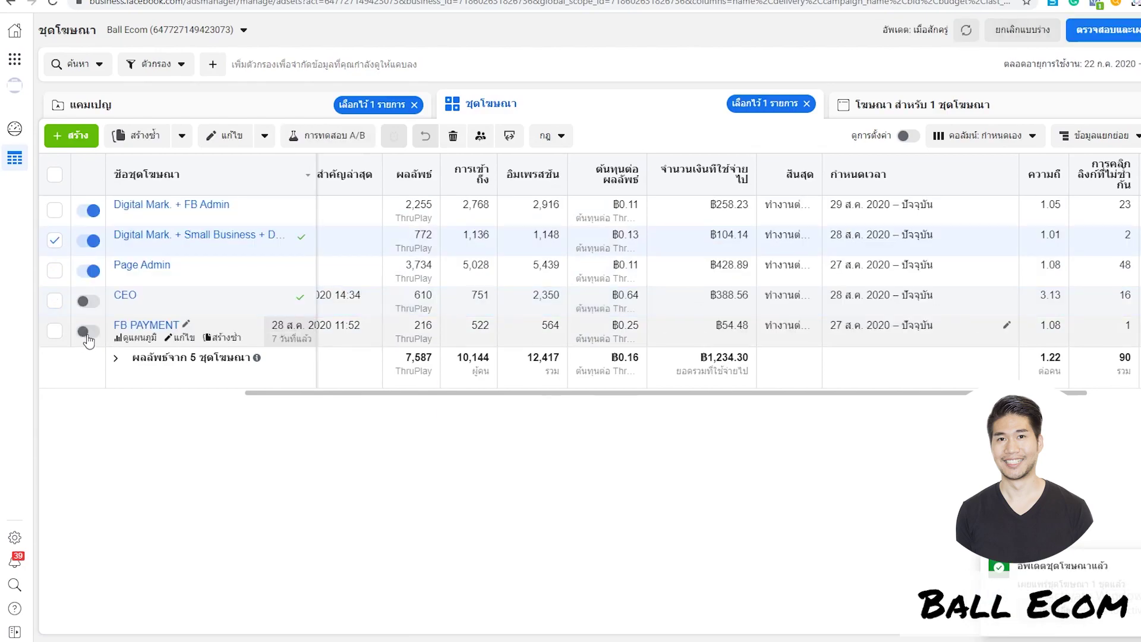
left_click(88, 330)
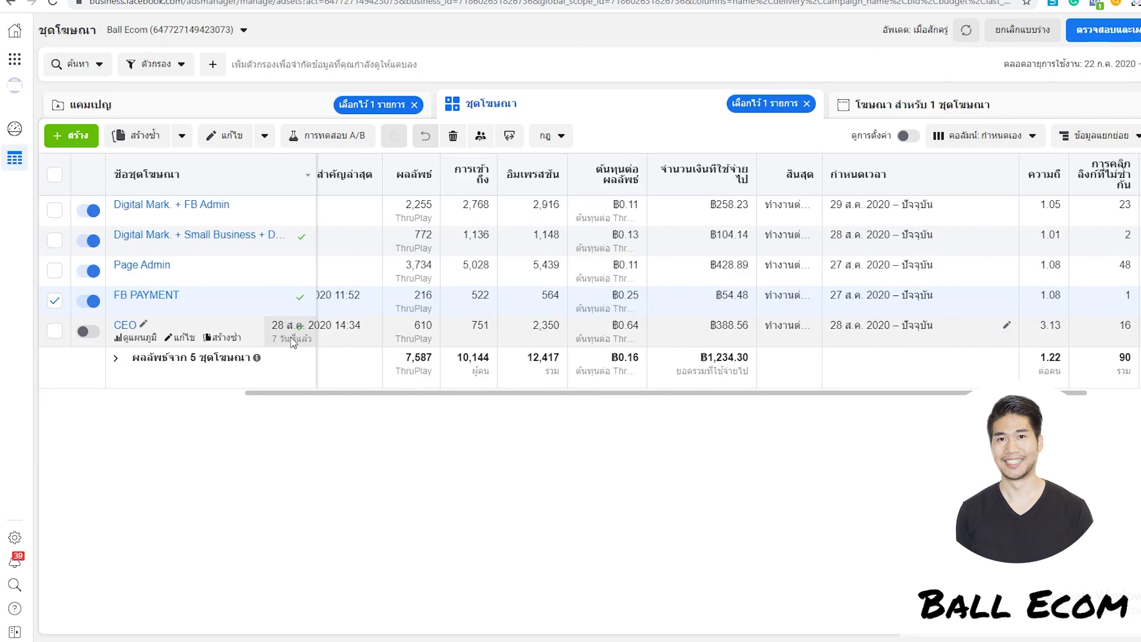
- Look at the ad inside the FB PAYMENT ad set and return to the ad set list
left_click(951, 108)
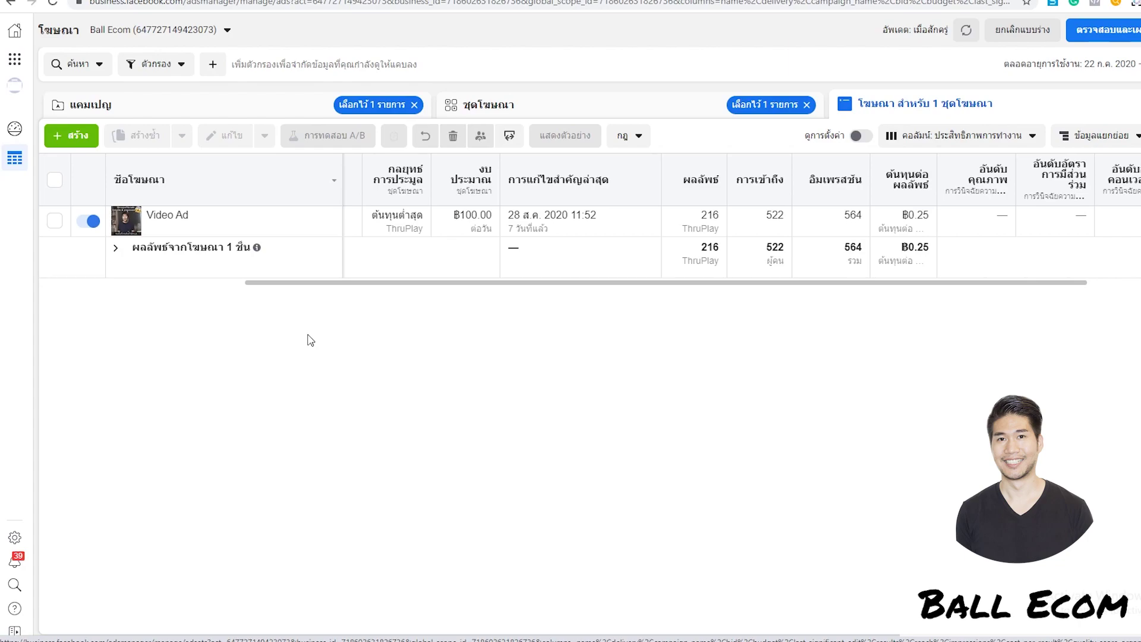
left_click(642, 107)
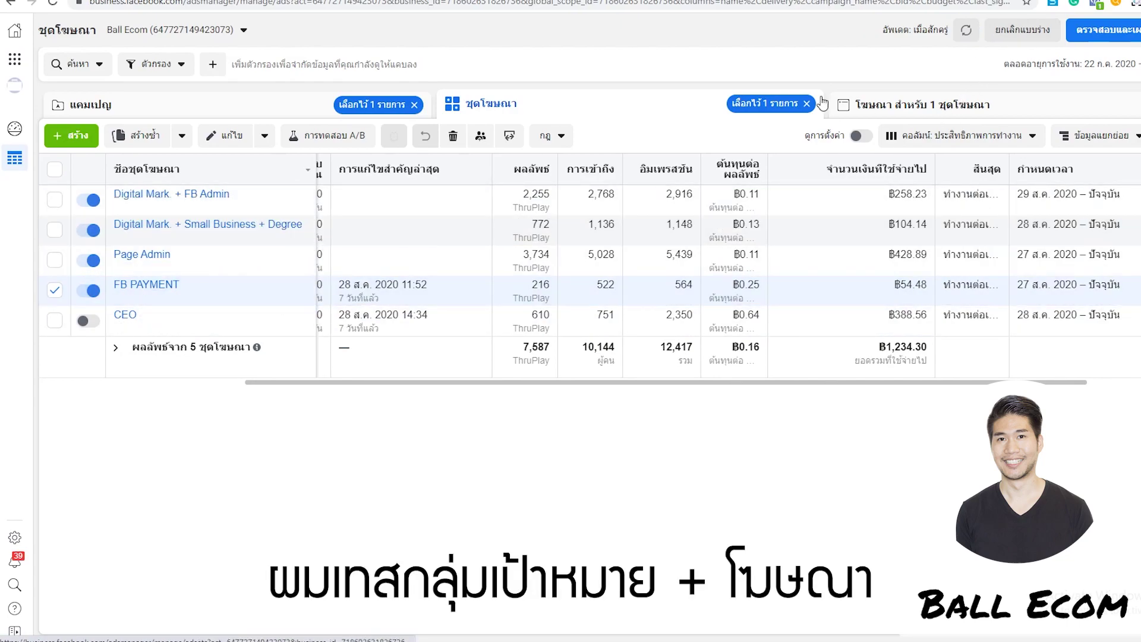
left_click(854, 107)
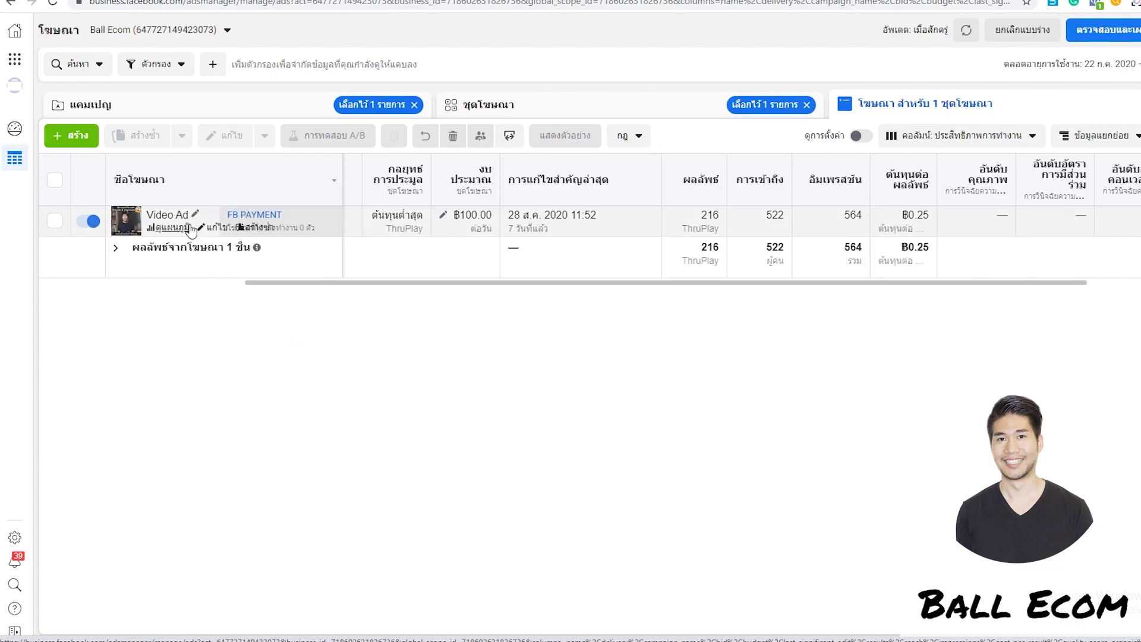
left_click(243, 215)
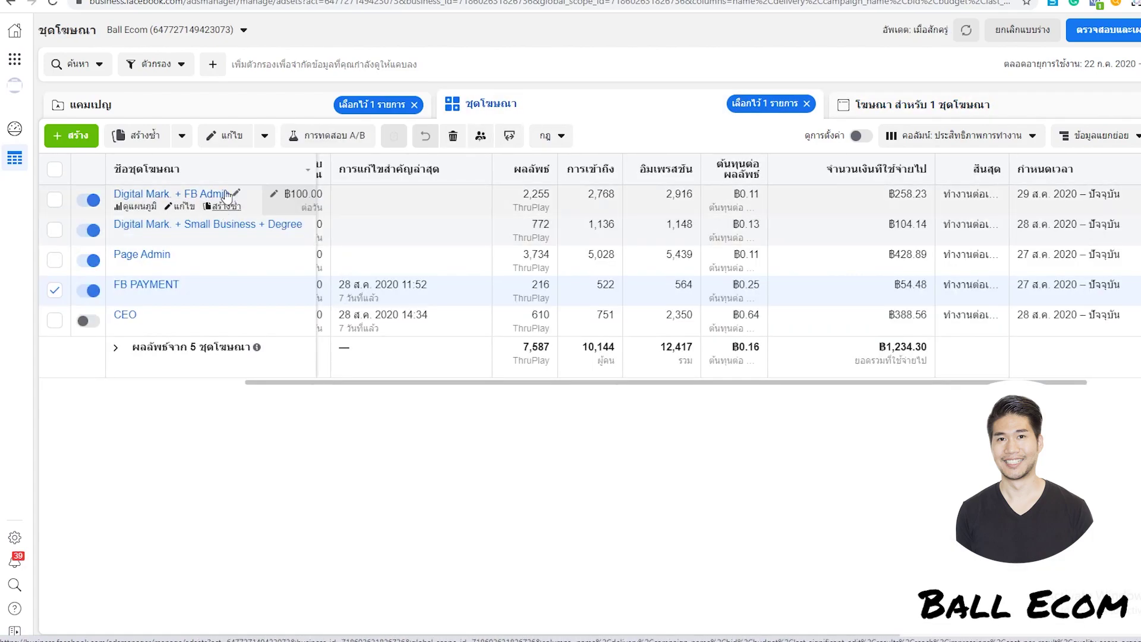
- Create an ad named Post Ad in the Digital Mark. + FB Admin ad set of the Kaojao VV campaign
left_click(165, 202)
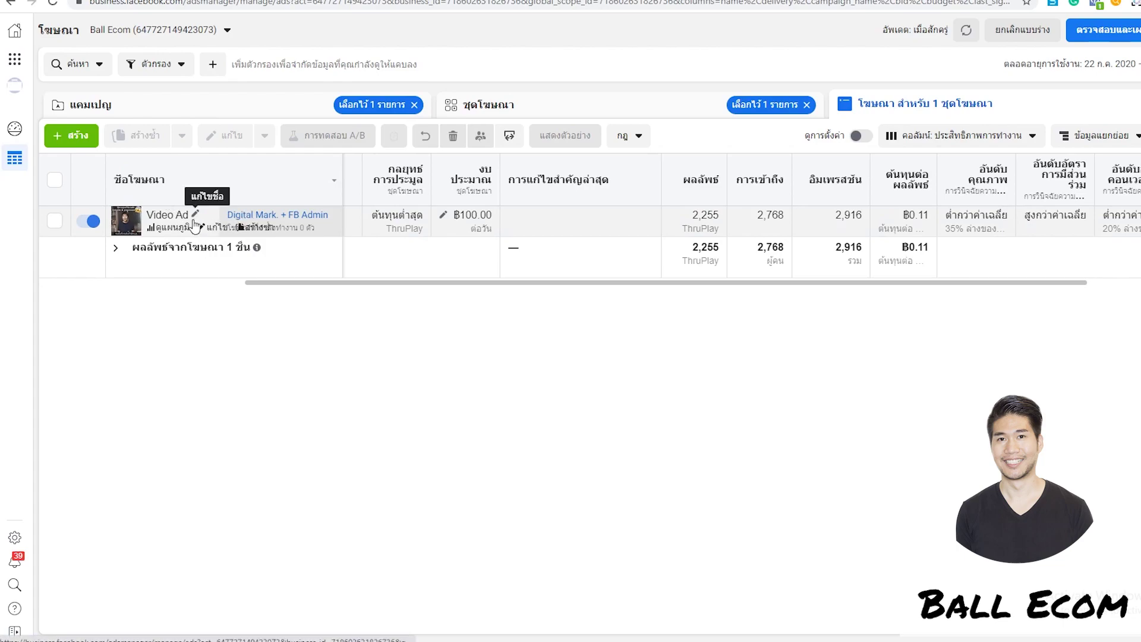
left_click(76, 139)
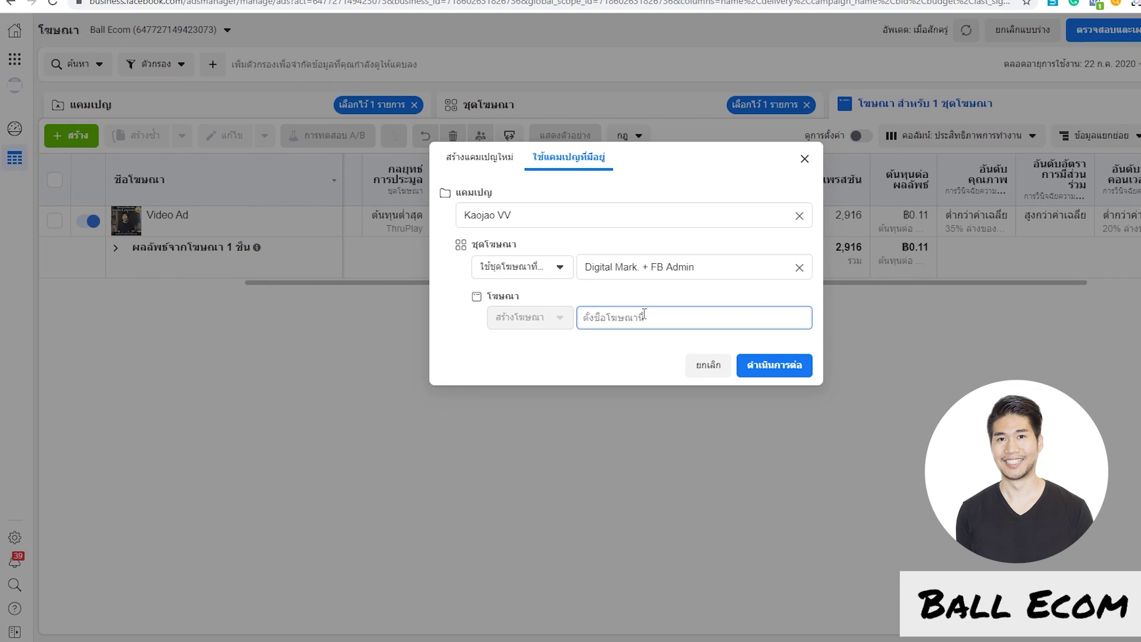
type("Post Ad")
left_click(773, 365)
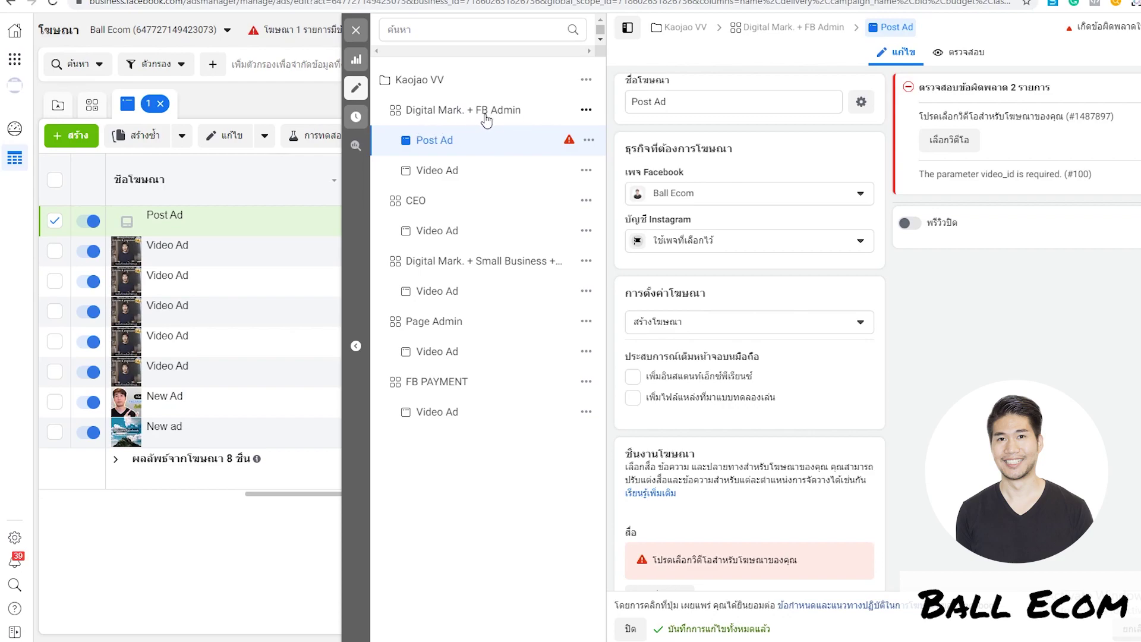
- Compare the Video Ad and Post Ad settings and review the settings of the Digital Mark. + FB Admin ad set
left_click(440, 173)
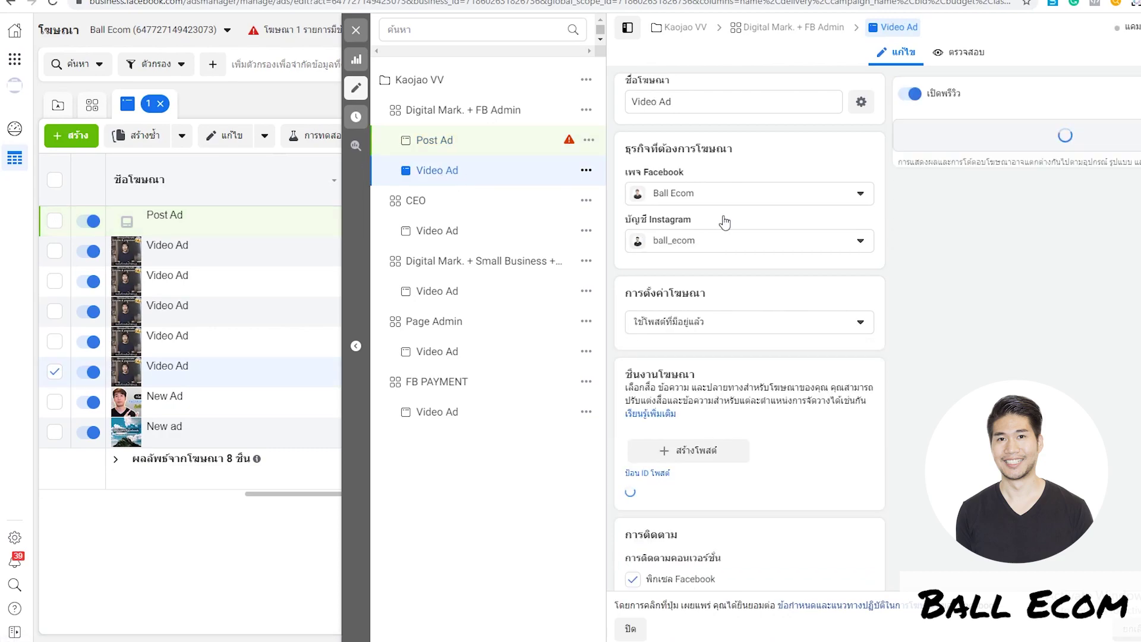
left_click(448, 143)
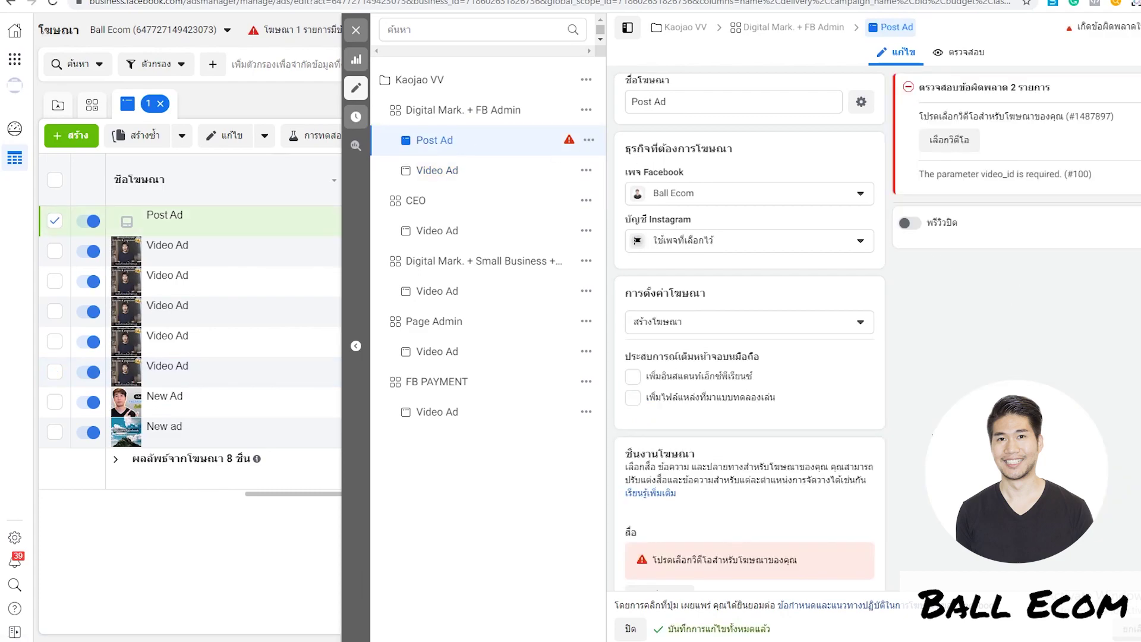
mouse_move(783, 380)
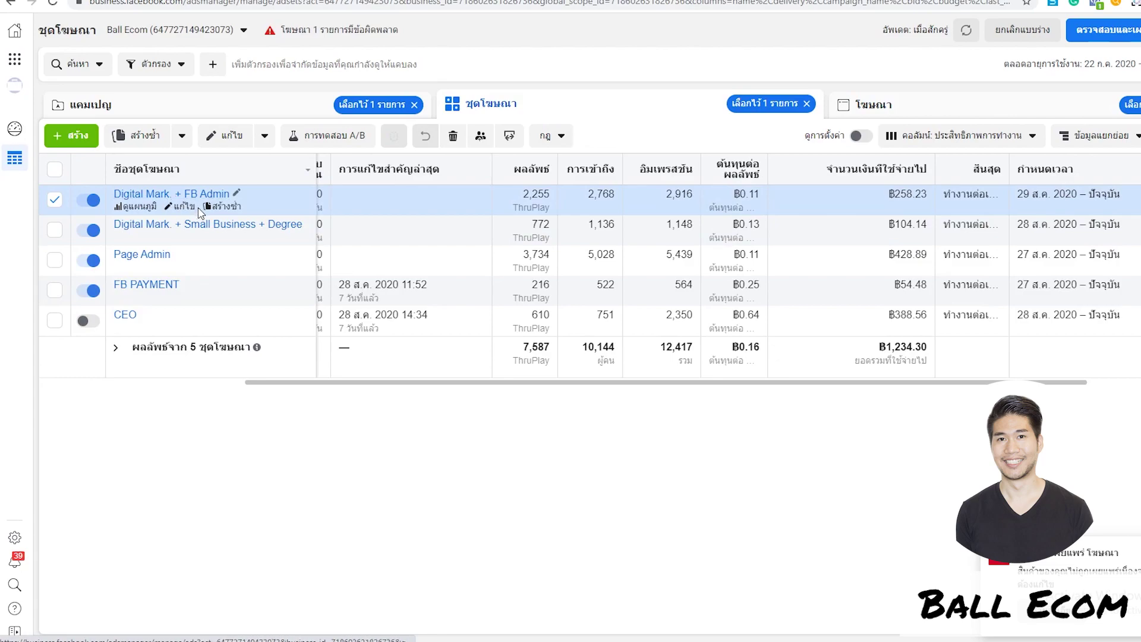
left_click(188, 206)
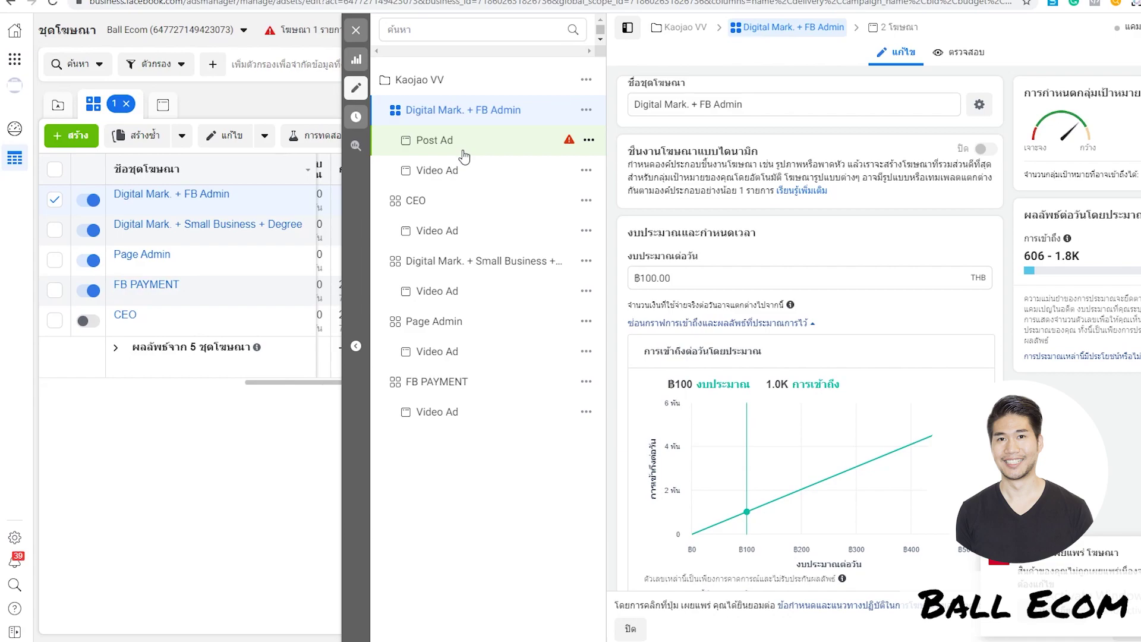
left_click(356, 30)
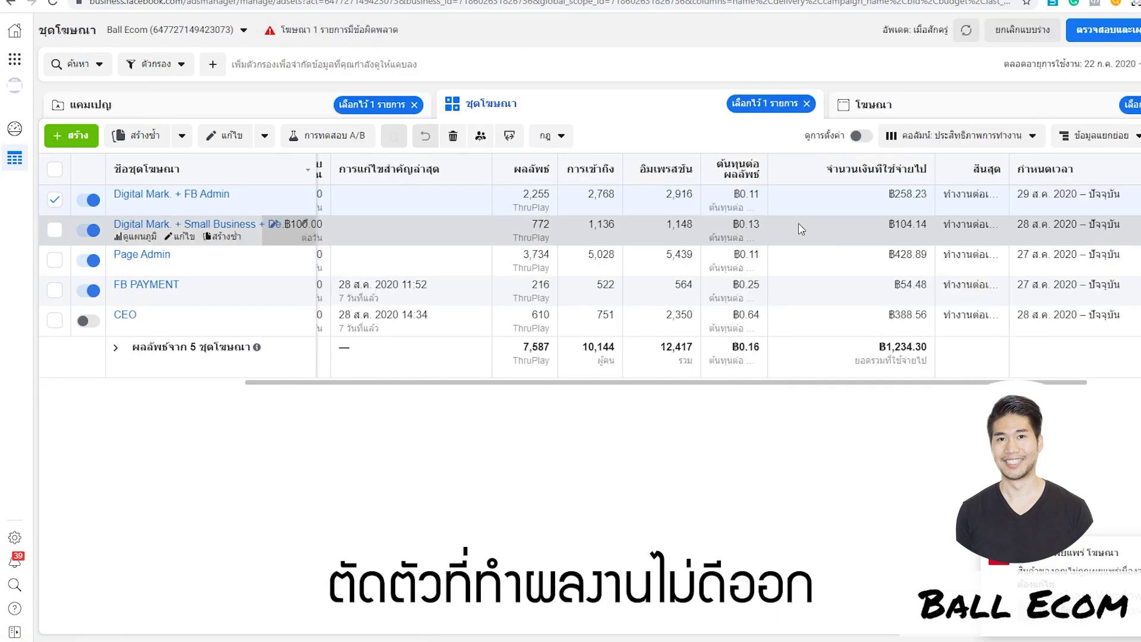
- Turn off the Video Ad in the Digital Mark. + FB Admin ad set
left_click(260, 194)
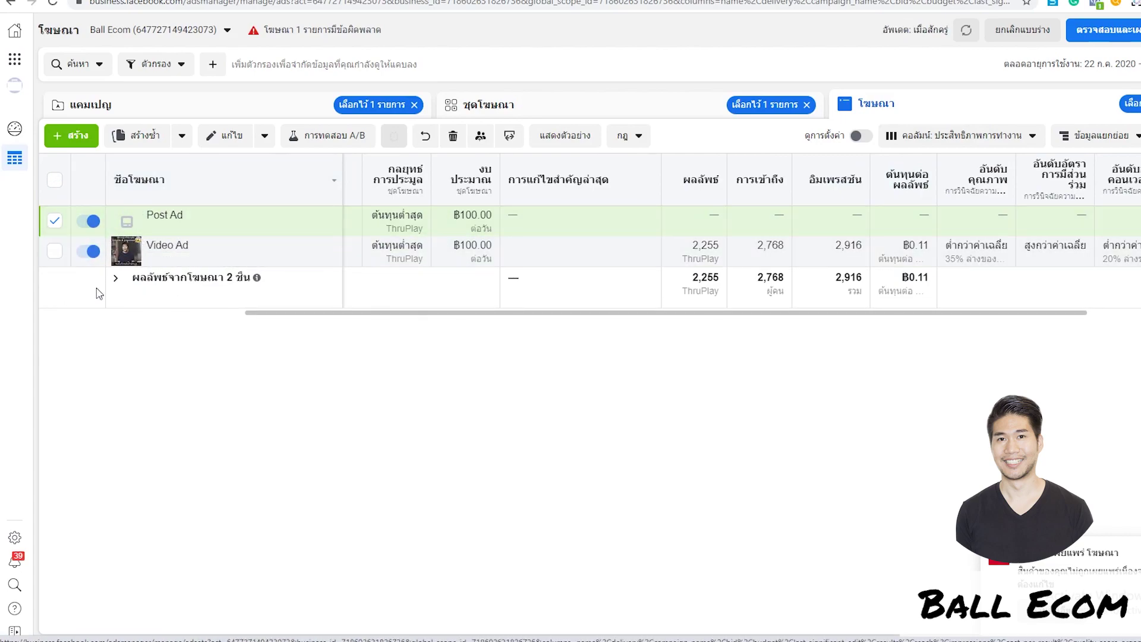
left_click(89, 252)
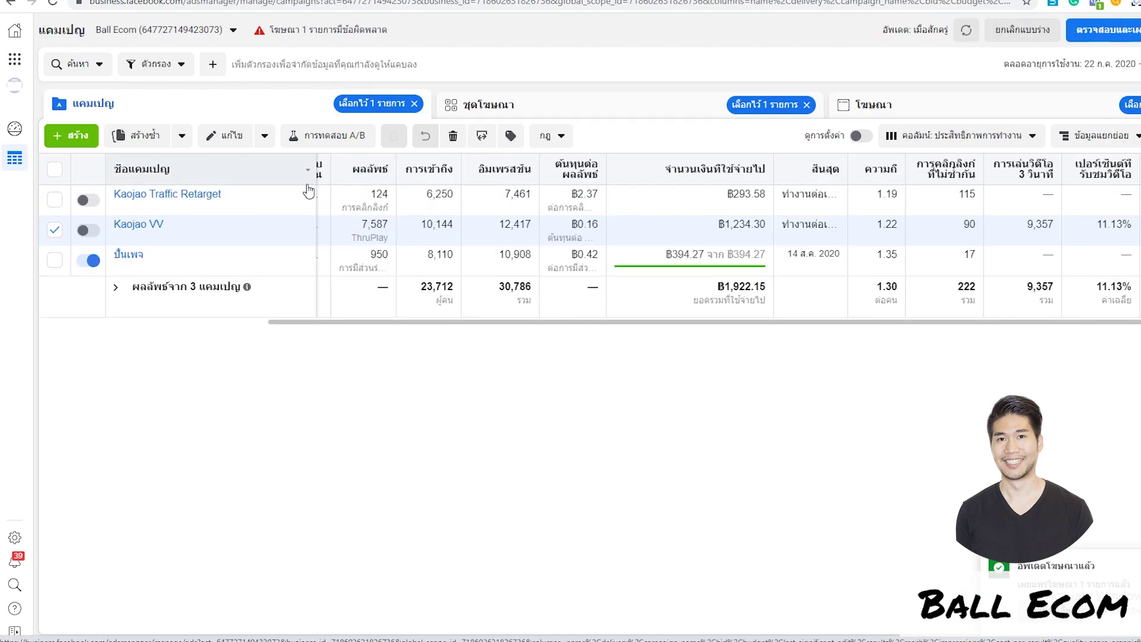
- Create a new campaign with the messages objective (ข้อความ)
left_click(78, 136)
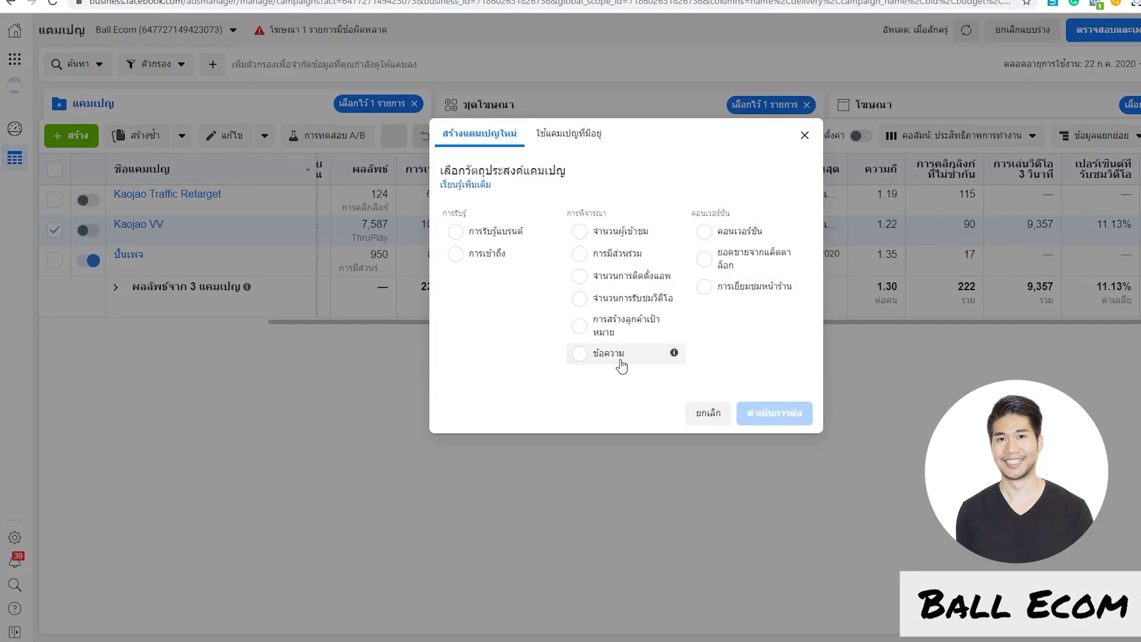
left_click(620, 356)
left_click(761, 508)
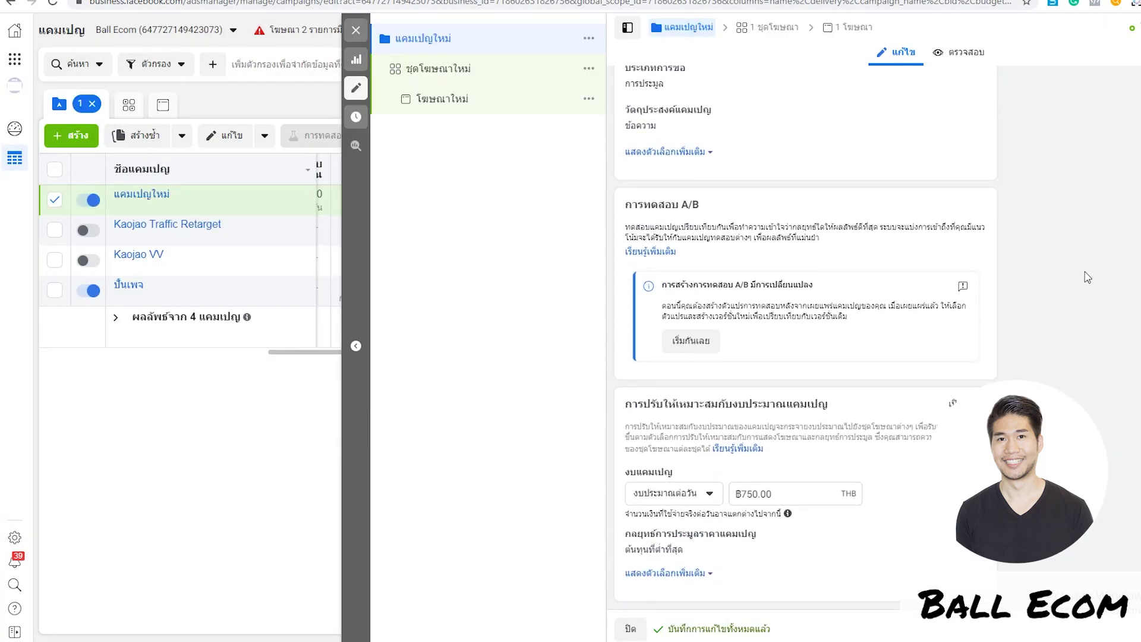
- Review the new campaign's name and budget settings, and its ad set's message destination, schedule and audience settings
scroll(996, 291, "up", 3)
left_click(701, 104)
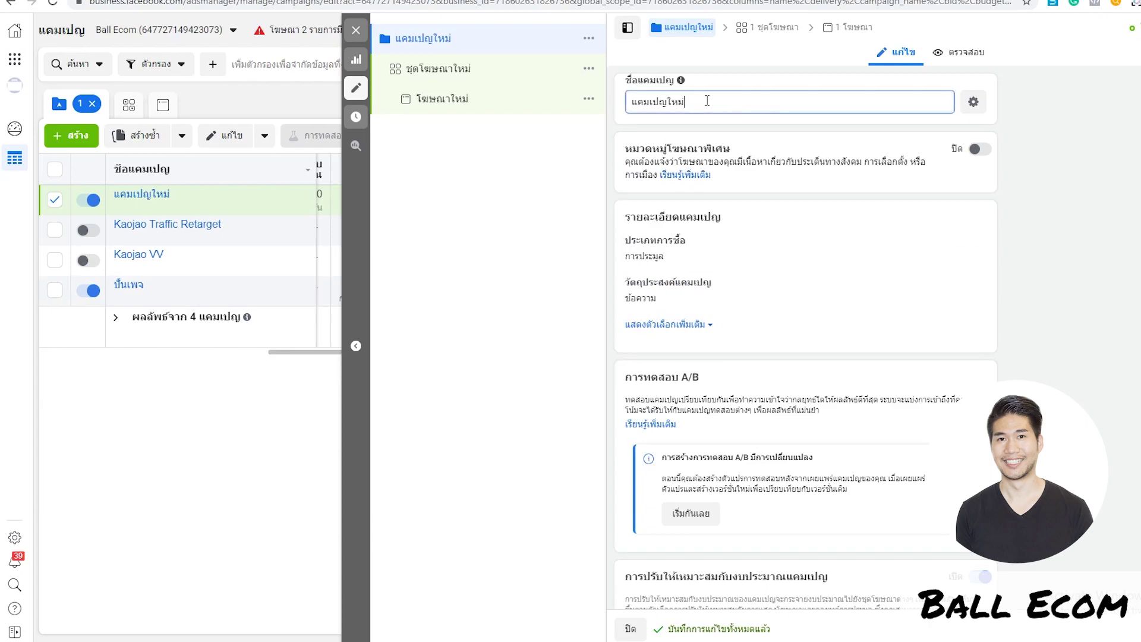
scroll(875, 253, "down", 3)
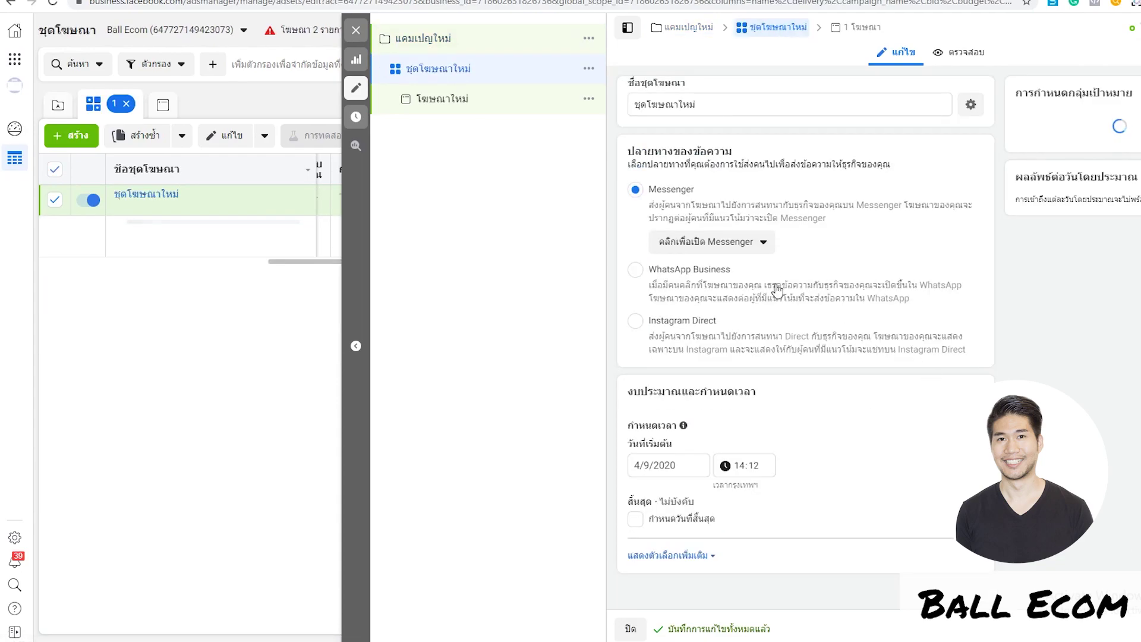
scroll(804, 321, "down", 5)
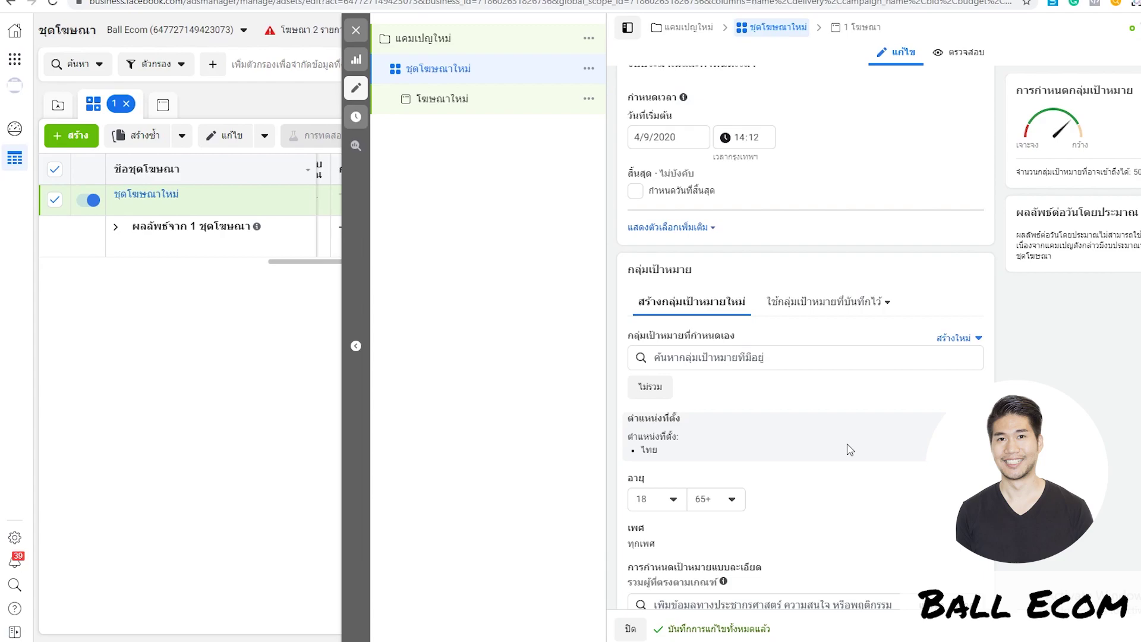
scroll(850, 450, "down", 3)
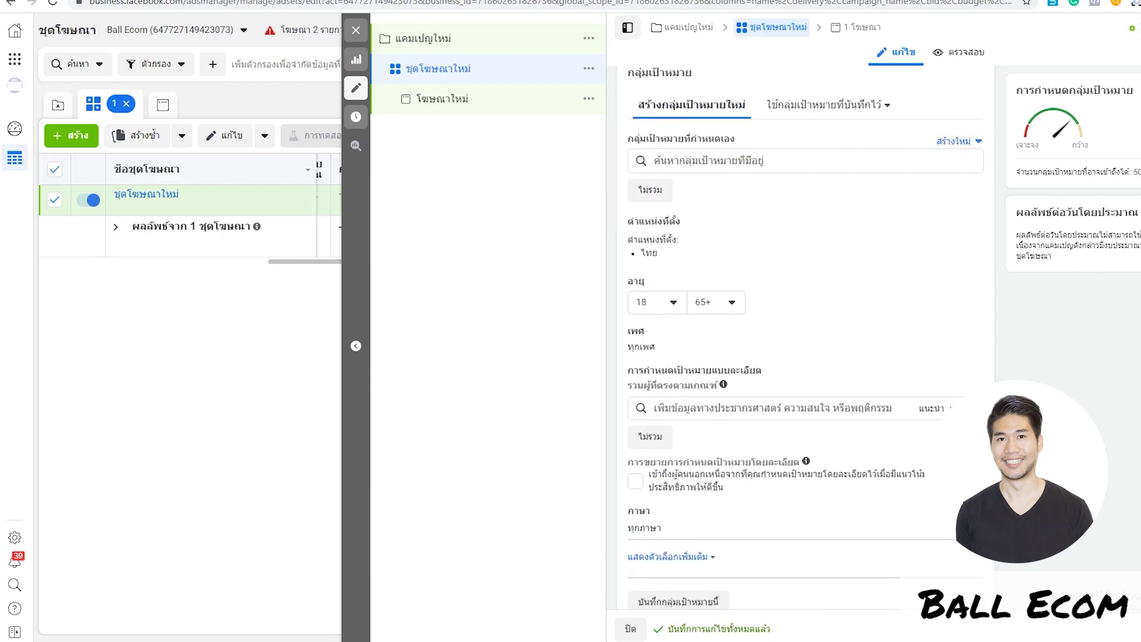
- Open the ad of the new messages campaign and rename it VV
left_click(1112, 629)
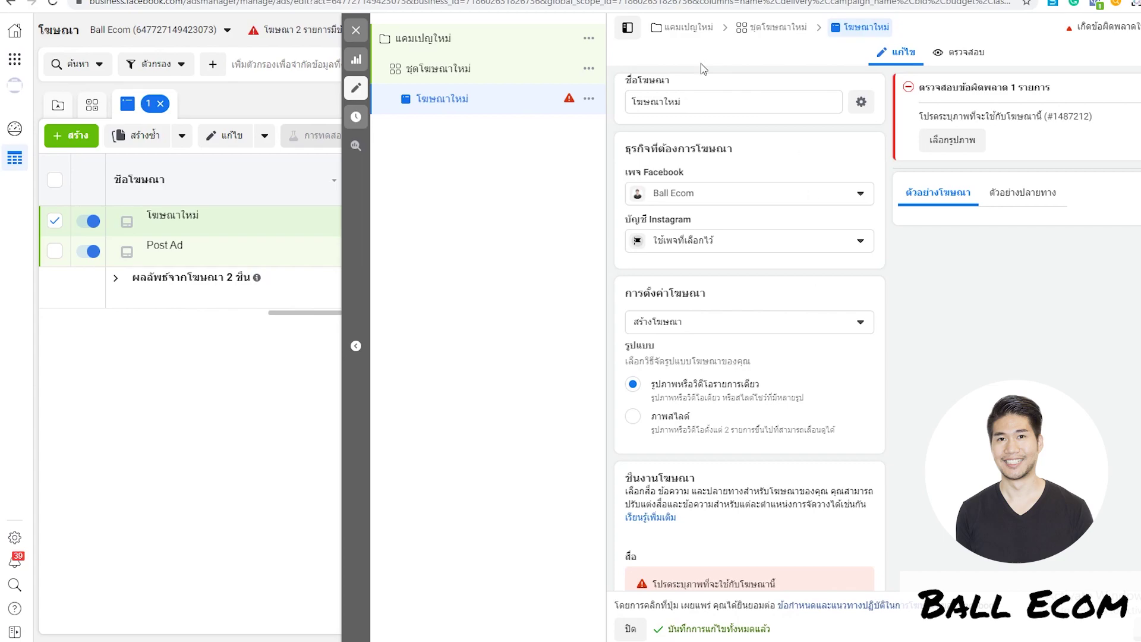
left_click(700, 100)
triple_click(702, 103)
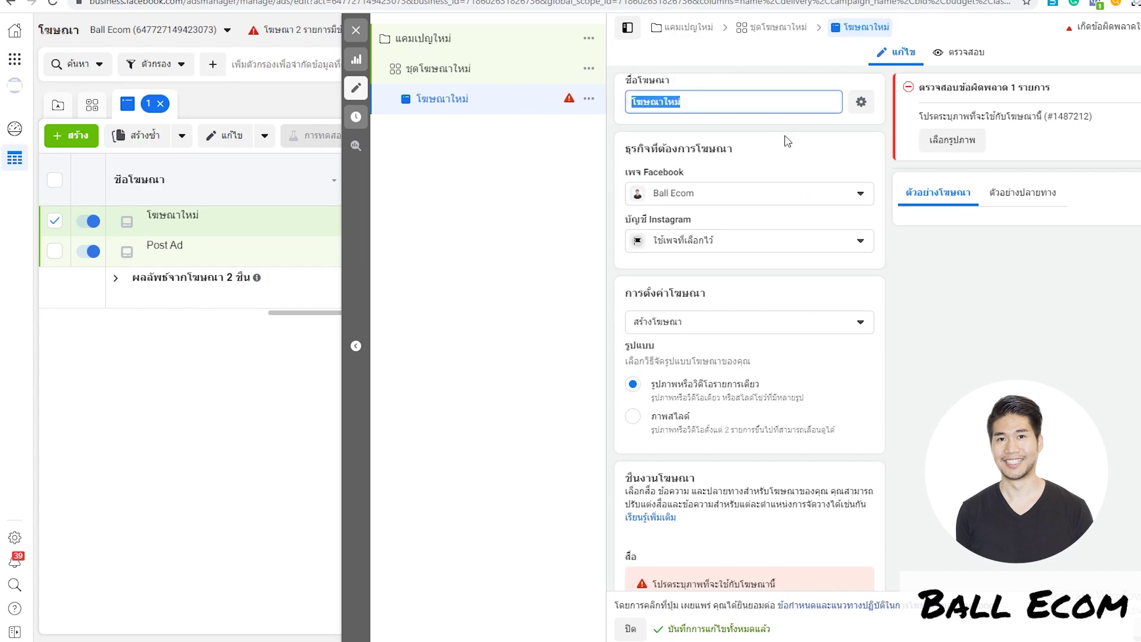
type("VV")
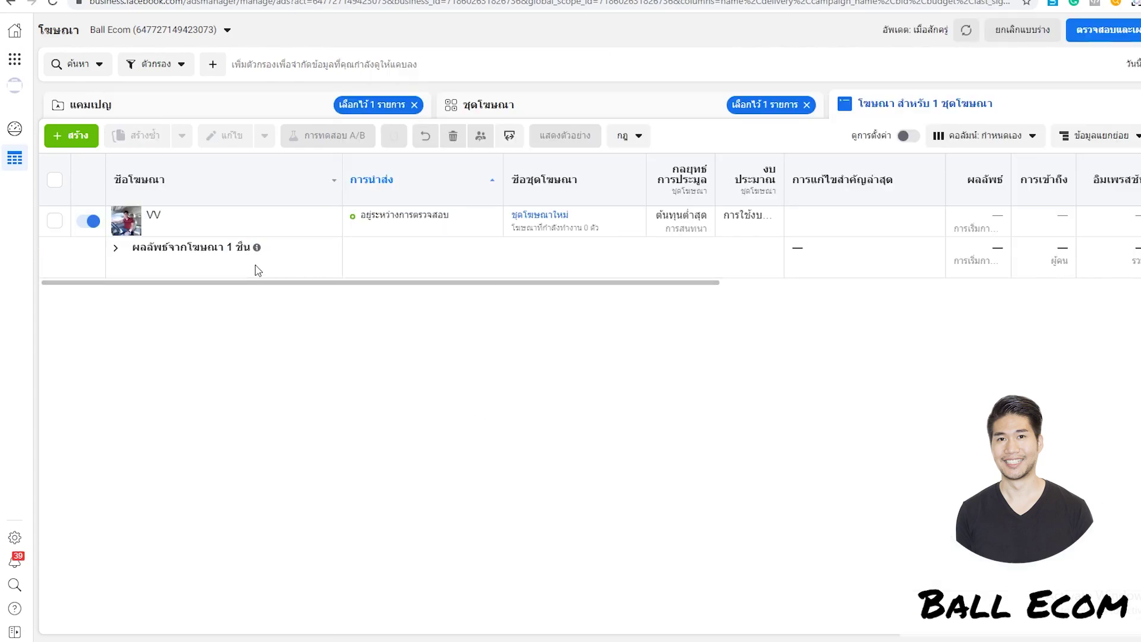
- Create a second ad named Post in the existing ad set ชุดโฆษณาใหม่ of the campaign แคมเปญใหม่
left_click(78, 136)
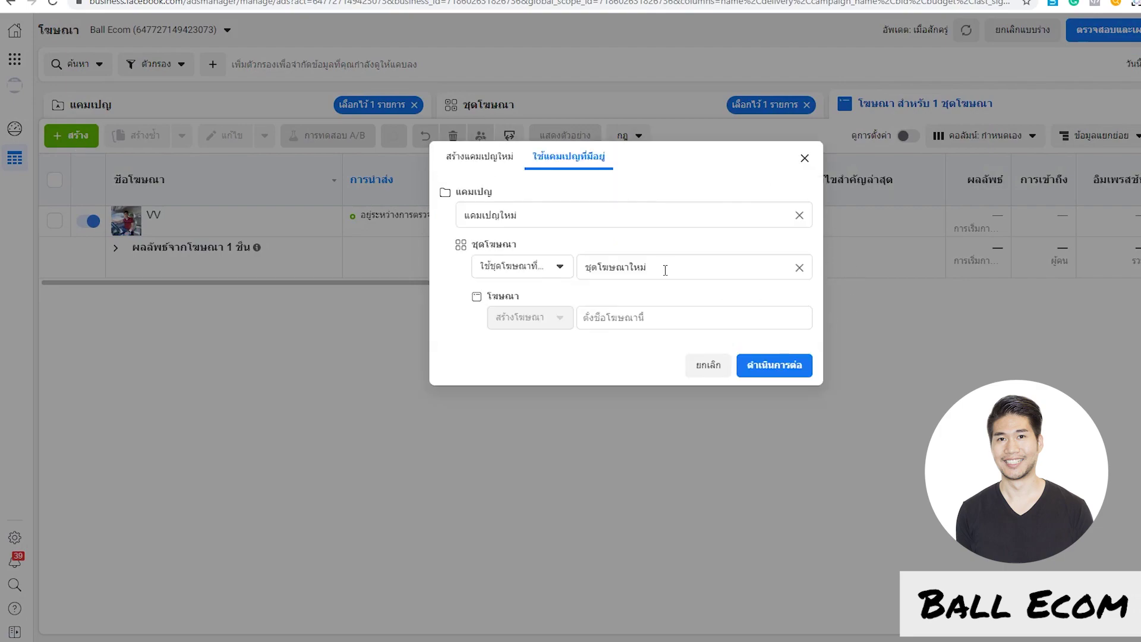
left_click(684, 270)
left_click(689, 269)
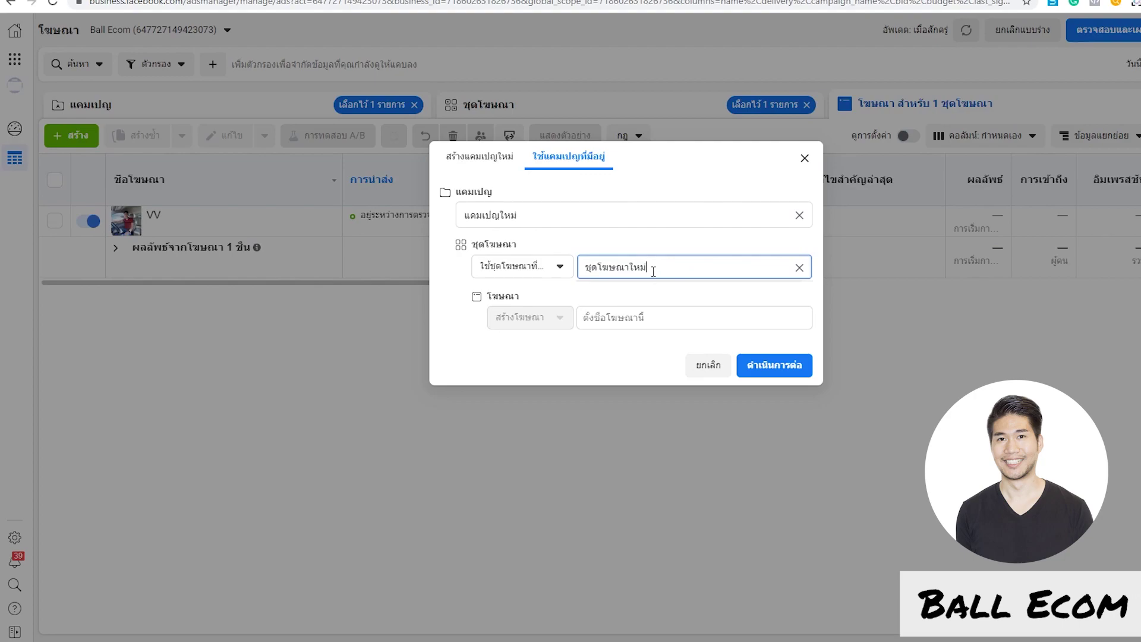
left_click(641, 321)
type("Post")
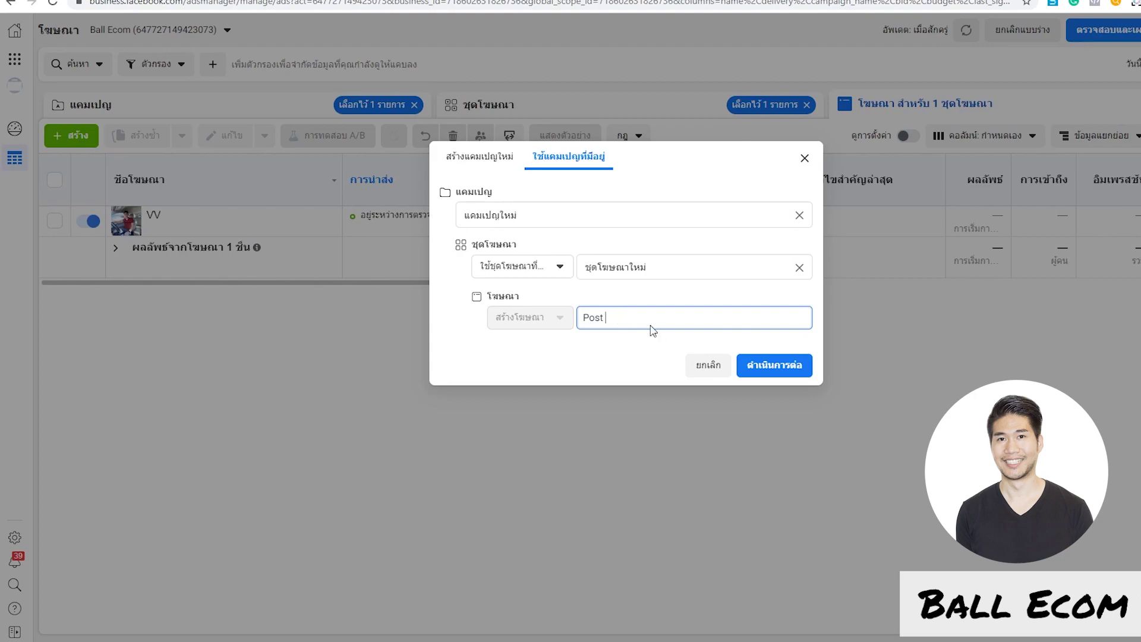
left_click(747, 365)
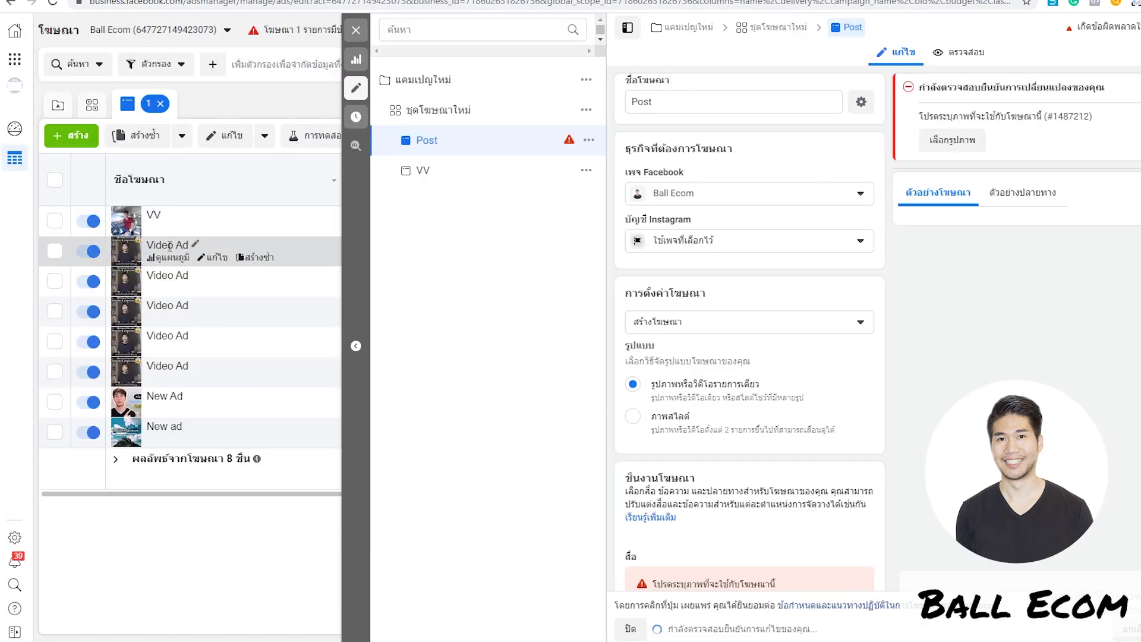
- Set the Post ad's setup to use an existing post (ใช้โพสต์ที่มีอยู่แล้ว)
left_click(687, 324)
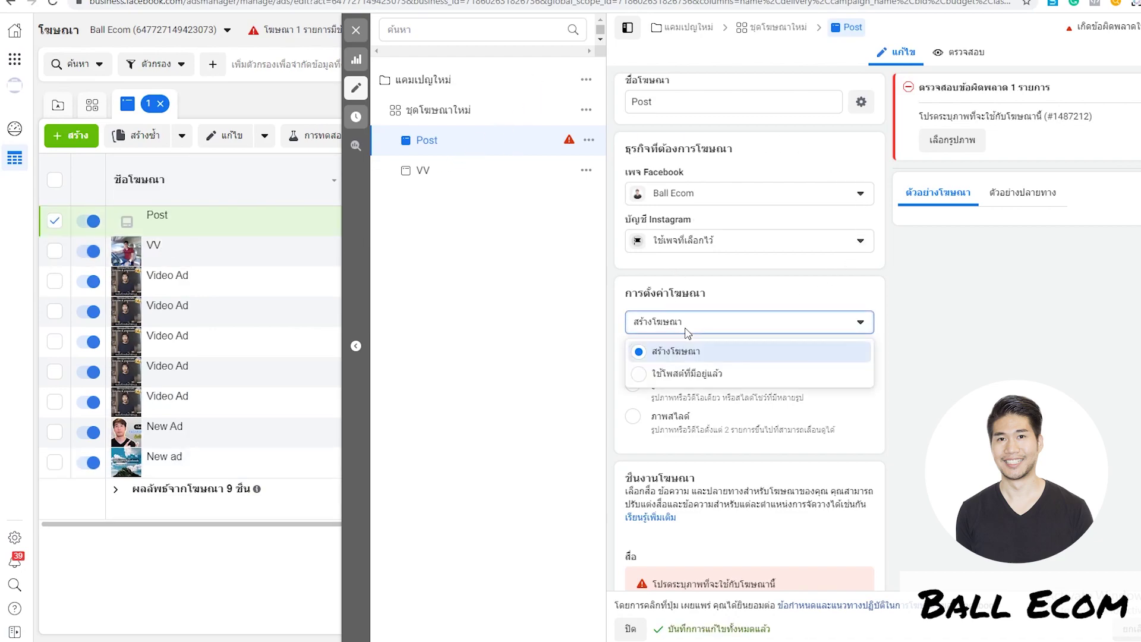
left_click(683, 382)
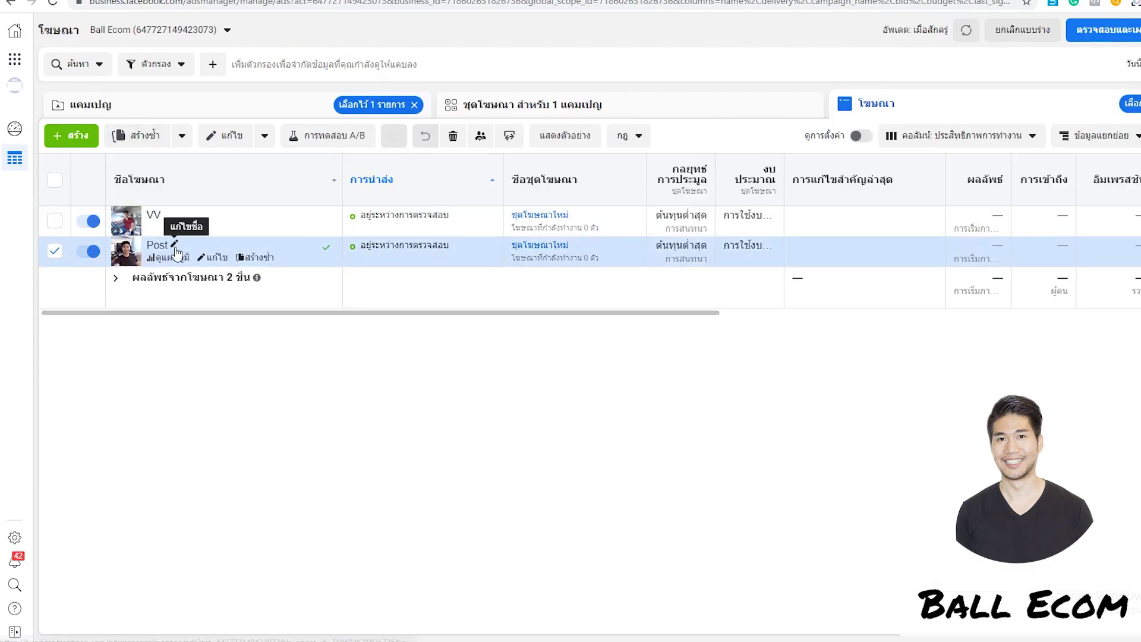
- Rename the campaign's ad set ชุดโฆษณาใหม่ to adset1 and publish the new name
left_click(656, 110)
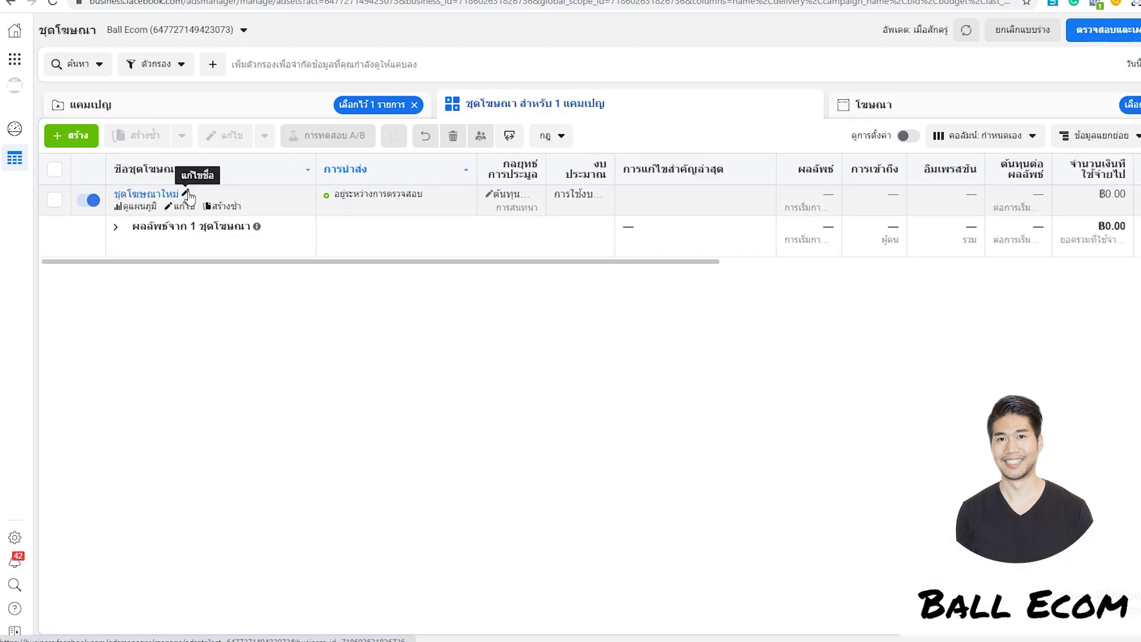
left_click(186, 195)
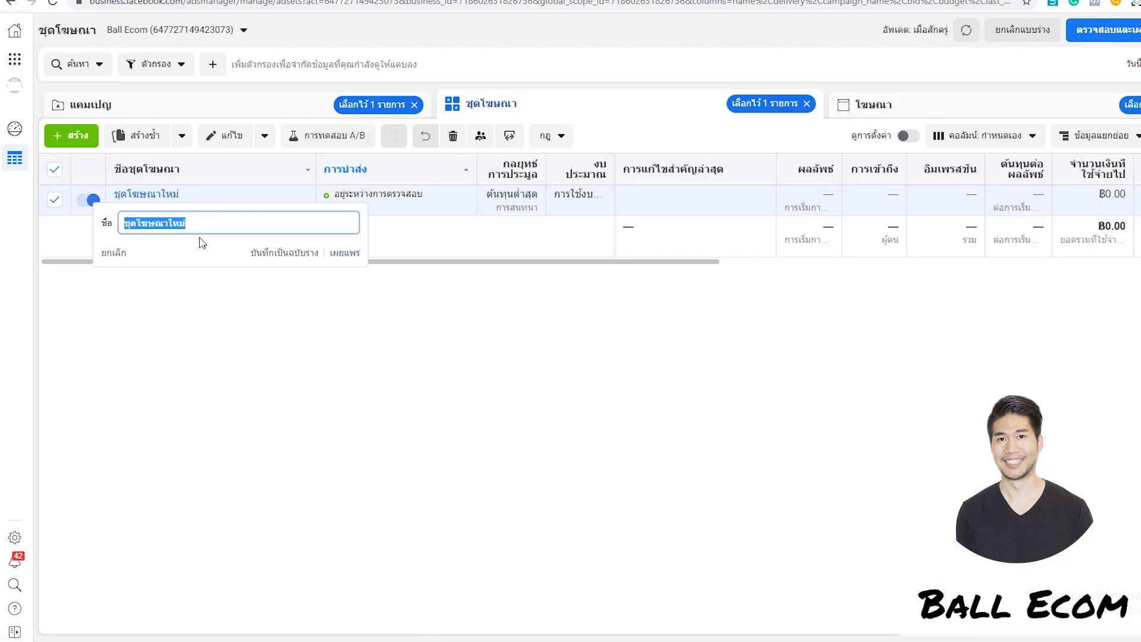
type("adset1")
left_click(345, 252)
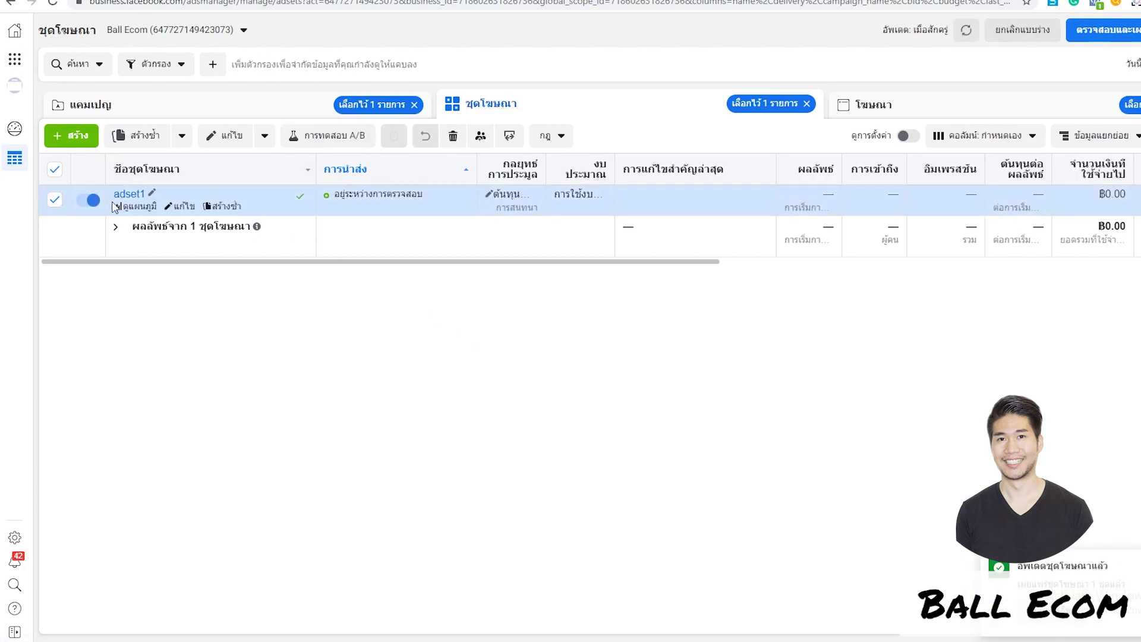
- Duplicate the ad set adset1 four times within its original campaign (แคมเปญต้นฉบับ)
left_click(933, 114)
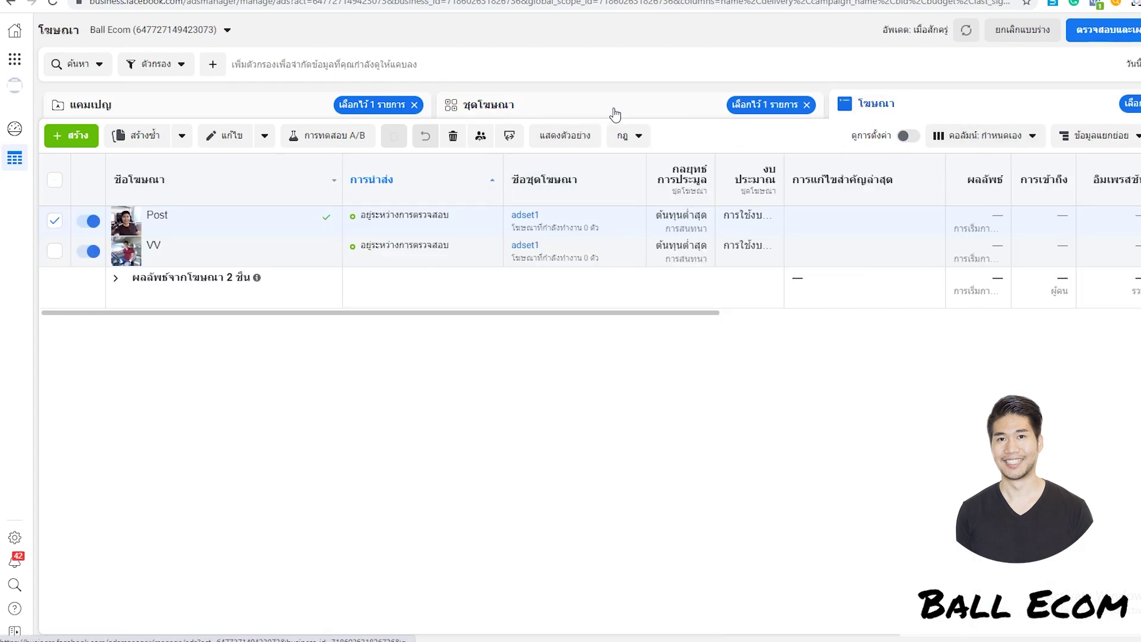
left_click(616, 114)
left_click(304, 169)
left_click(145, 134)
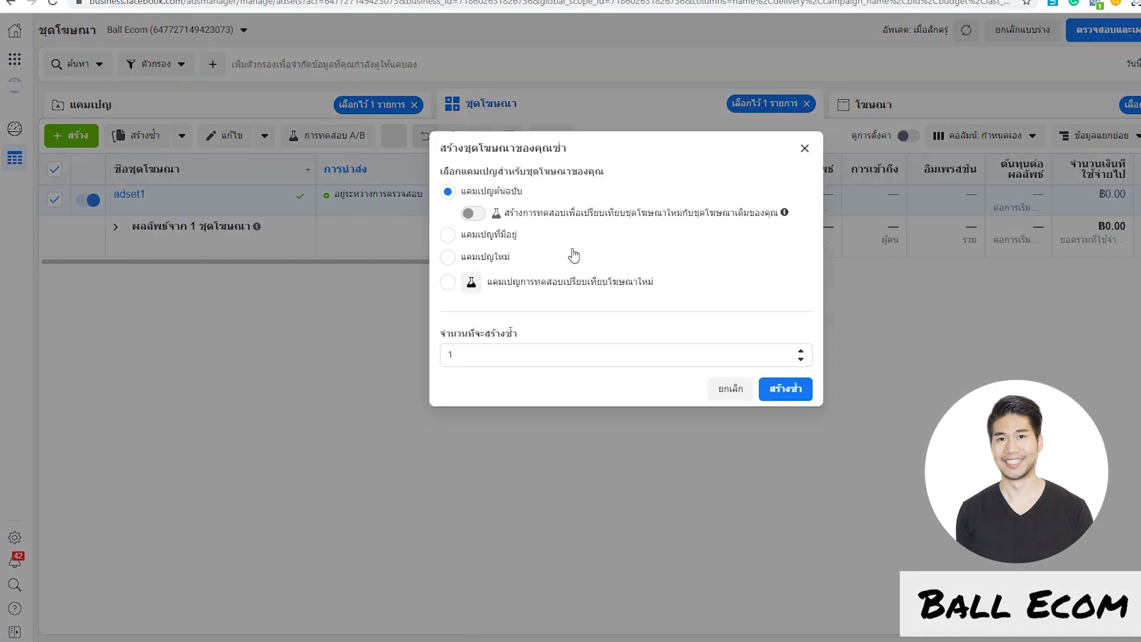
double_click(448, 359)
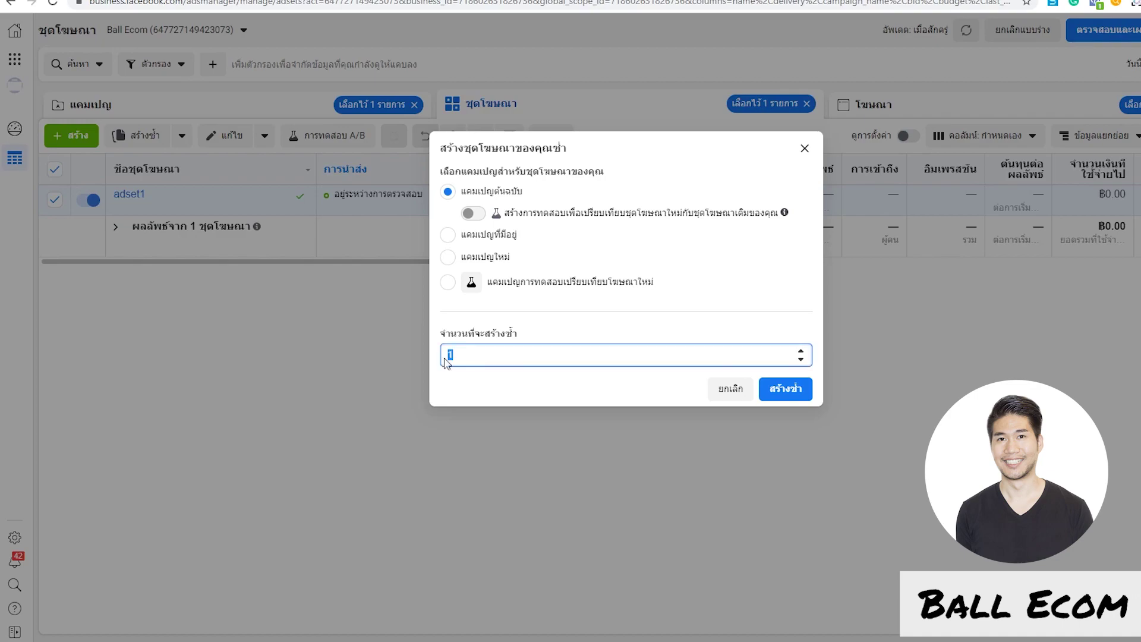
type("4")
left_click(796, 388)
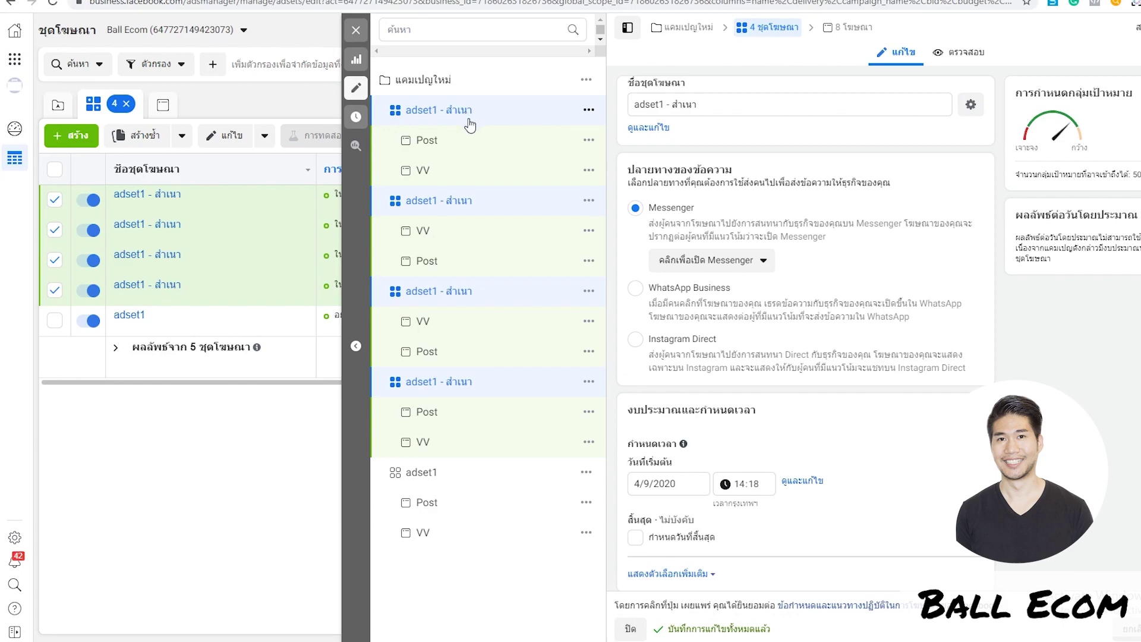
- Rename the first listed copy of adset1 to adset2 and publish it
left_click(466, 112)
left_click_drag(709, 109, 661, 106)
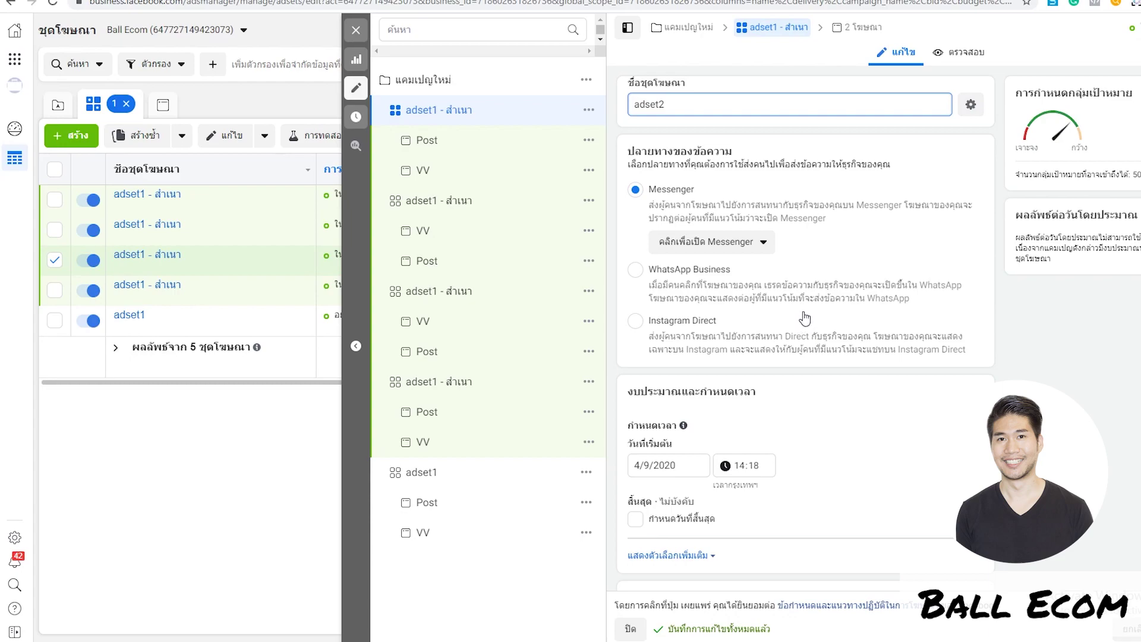
scroll(803, 321, "down", 10)
scroll(823, 324, "up", 10)
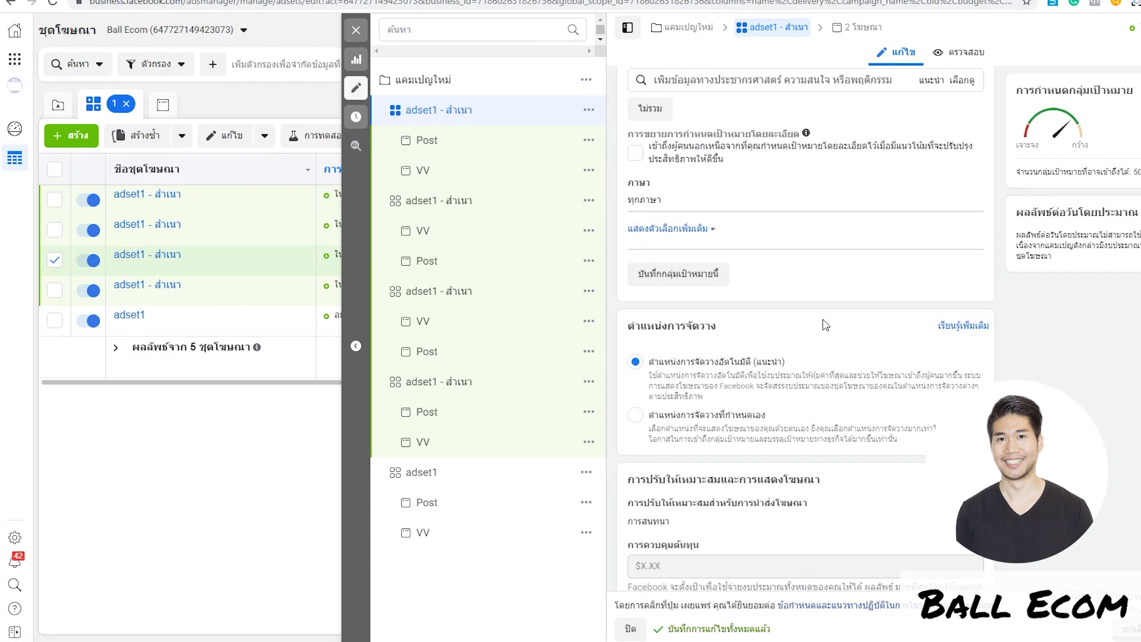
key("BackSpace")
key("BackSpace")
key("BackSpace")
key("BackSpace")
key("BackSpace")
key("BackSpace")
key("BackSpace")
key("BackSpace")
key("BackSpace")
type("2")
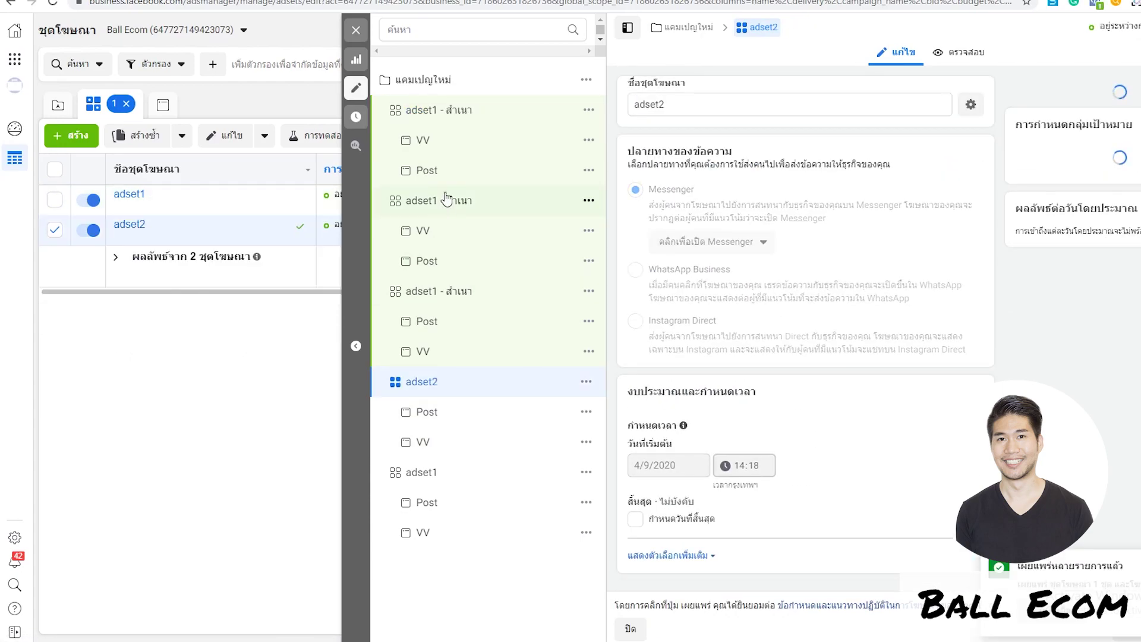
- Rename the next unpublished copy of adset1 to adset3
left_click(426, 112)
left_click(710, 105)
left_click_drag(710, 104, 663, 108)
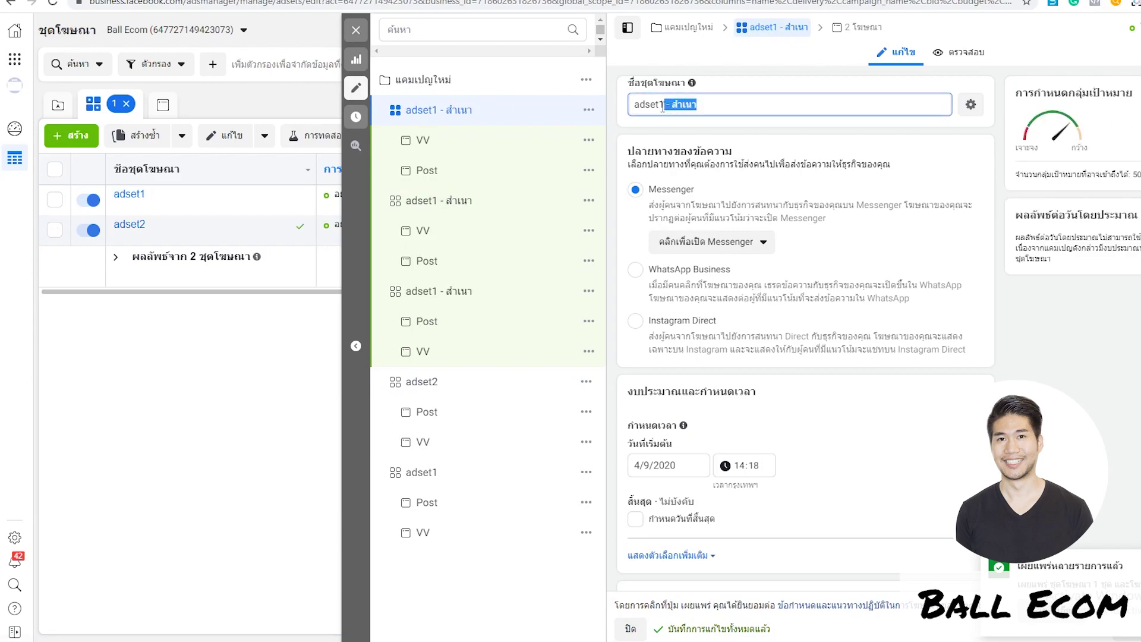
type("3")
- Rename the remaining two ad set copies adset4 and adset5, and close the editor
left_click(440, 200)
left_click_drag(695, 104, 666, 111)
type("3")
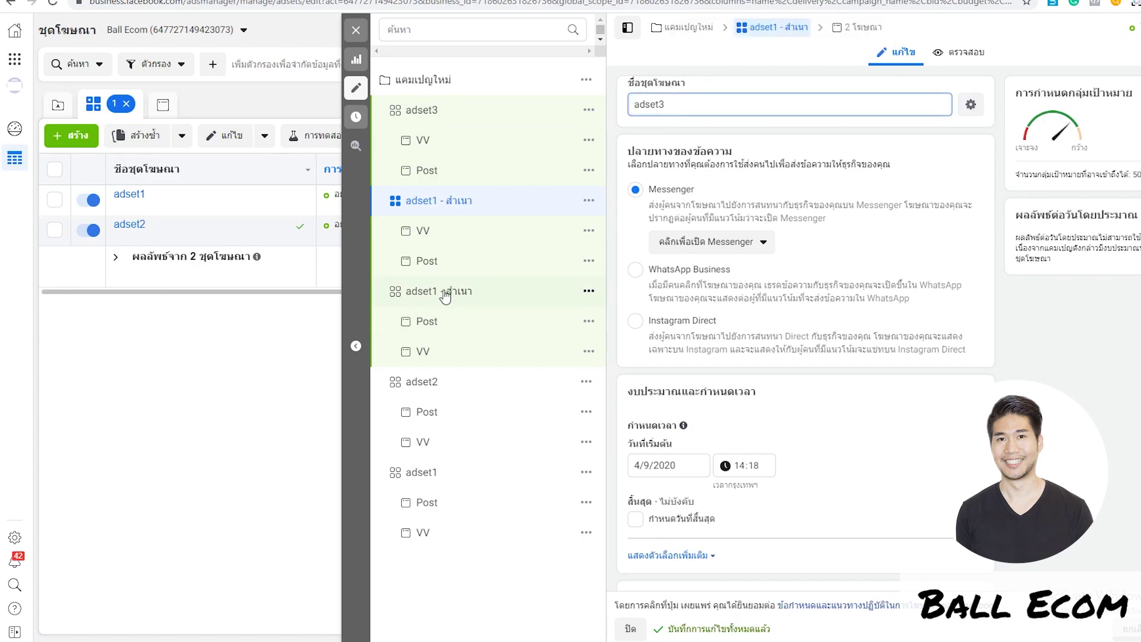
left_click(356, 346)
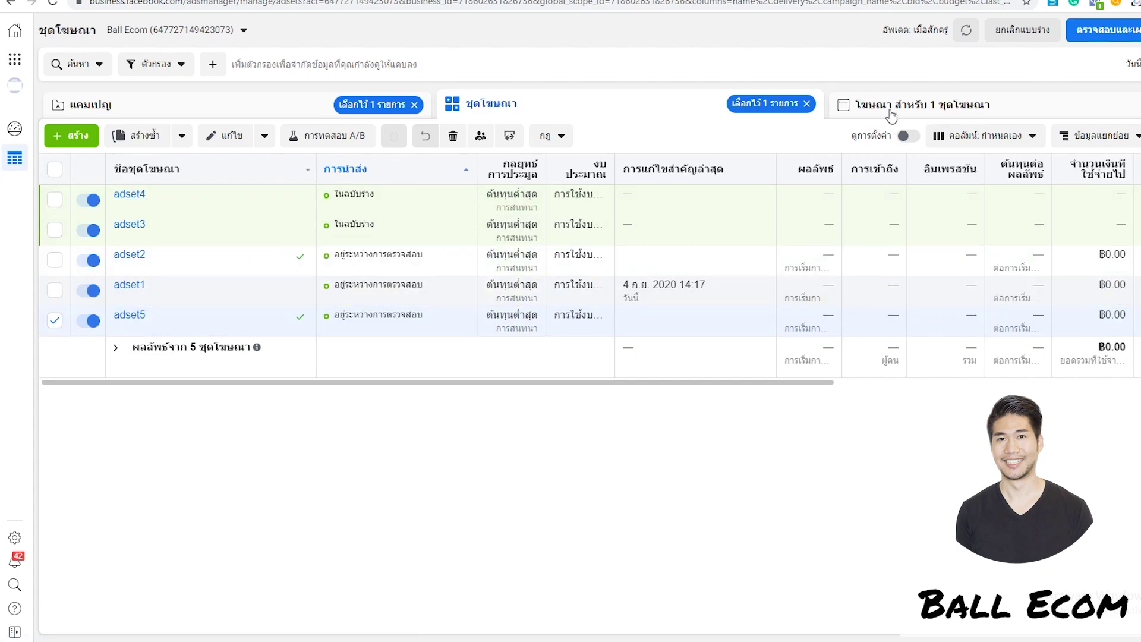
- Turn off the ad sets adset1 and adset4
left_click(890, 113)
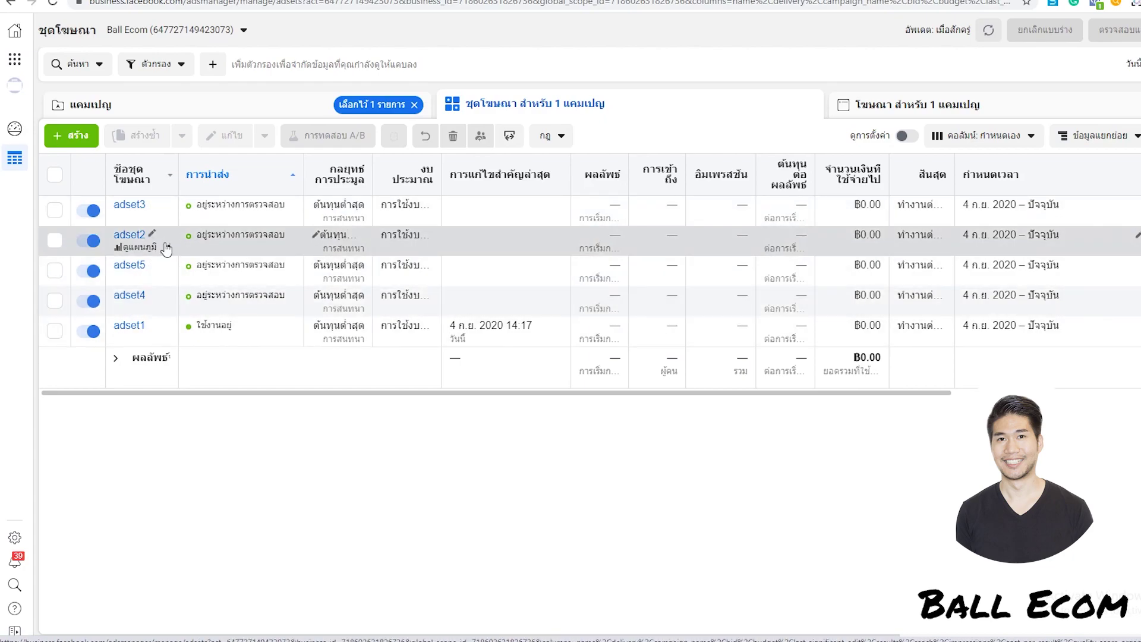
left_click(90, 331)
left_click(90, 301)
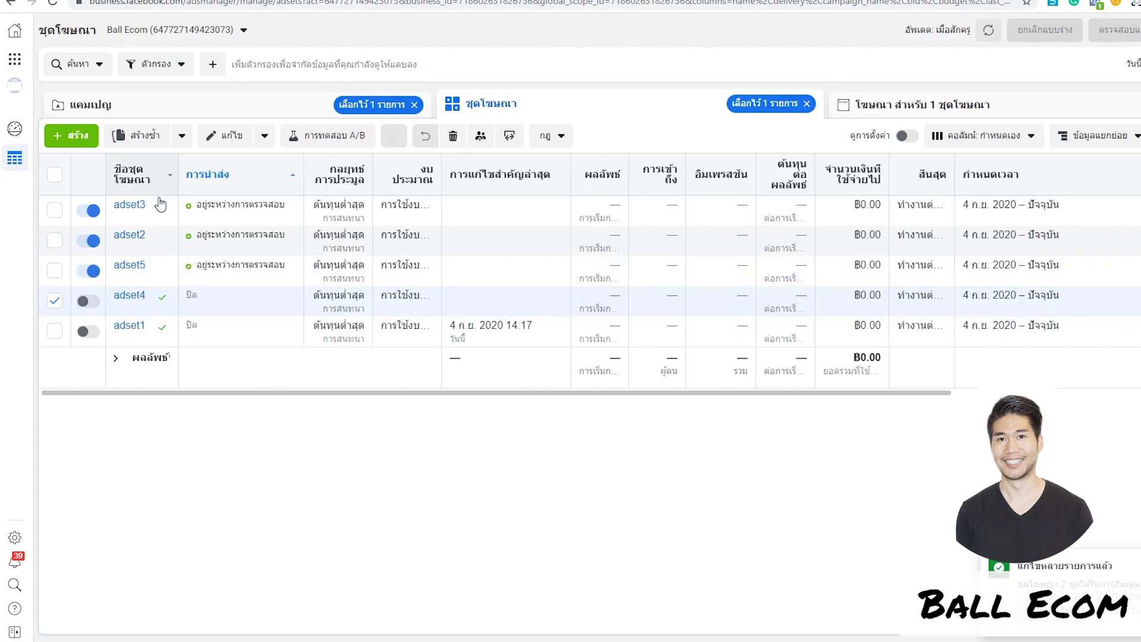
- Open the ads of adset3 and turn off its Post ad
left_click(130, 205)
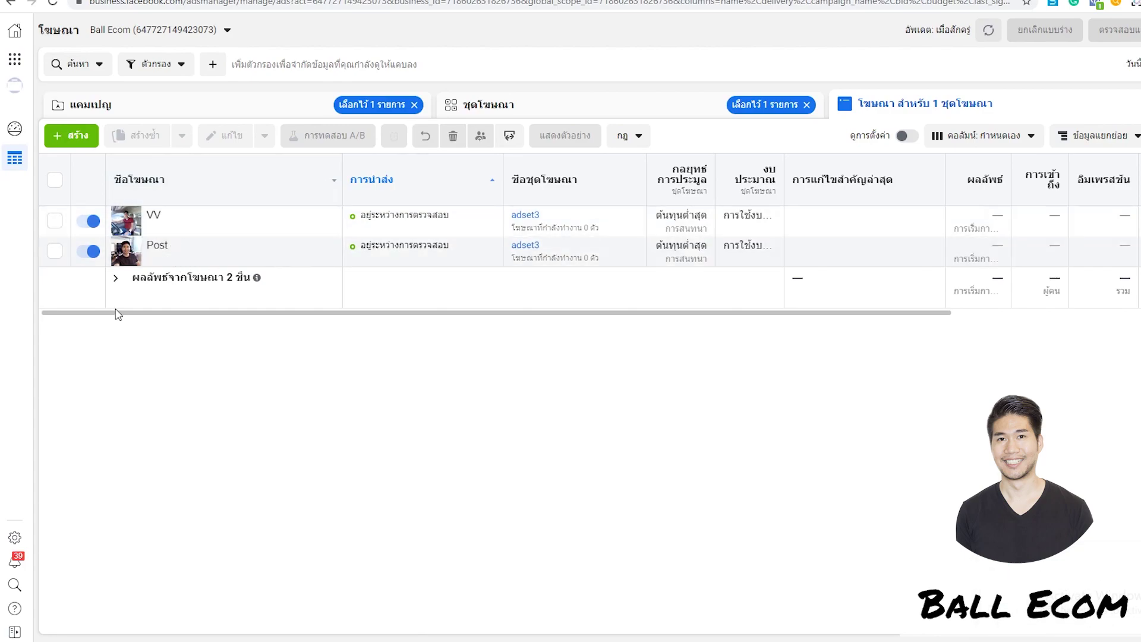
key("alt+Left")
left_click(138, 208)
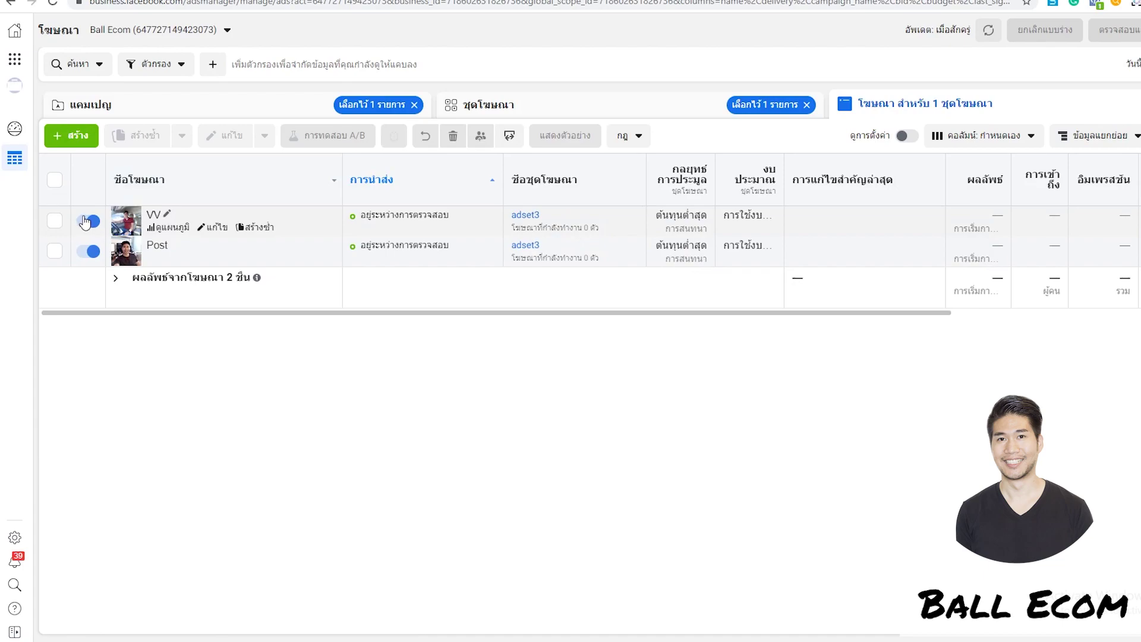
scroll(879, 318, "right", 3)
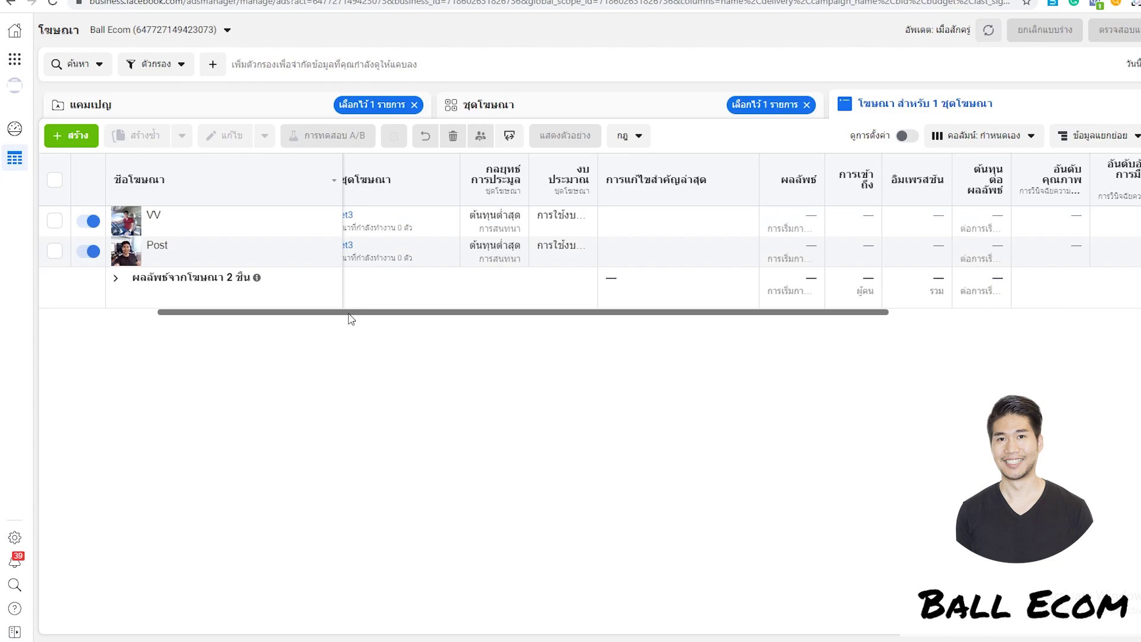
left_click(89, 252)
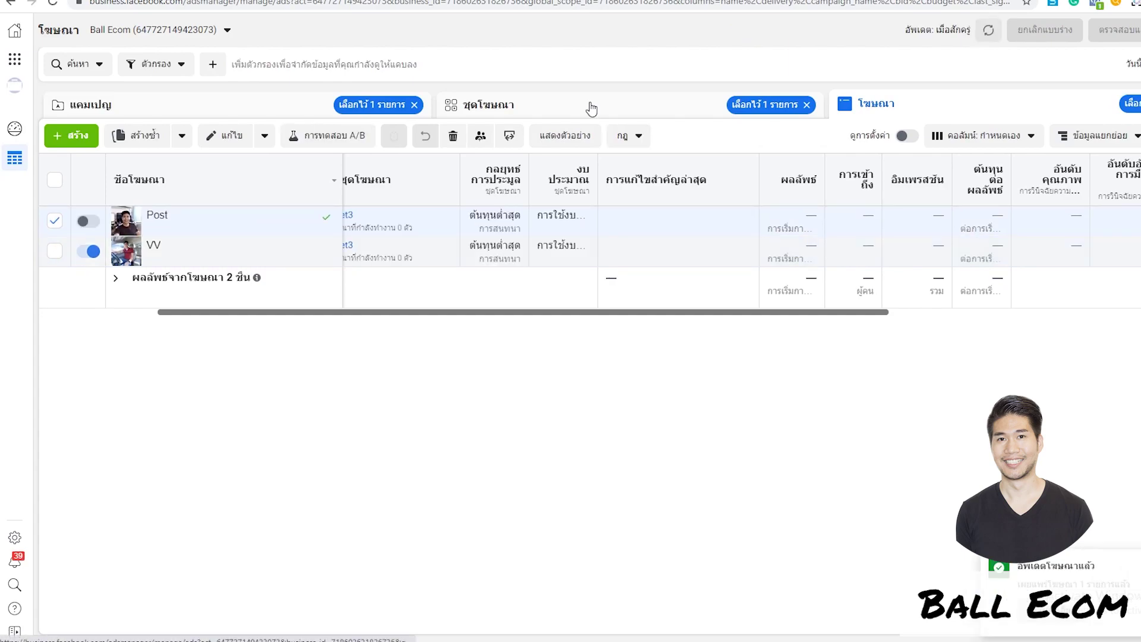
- Turn off the VV ad in adset2 and return to the ad set list
left_click(590, 109)
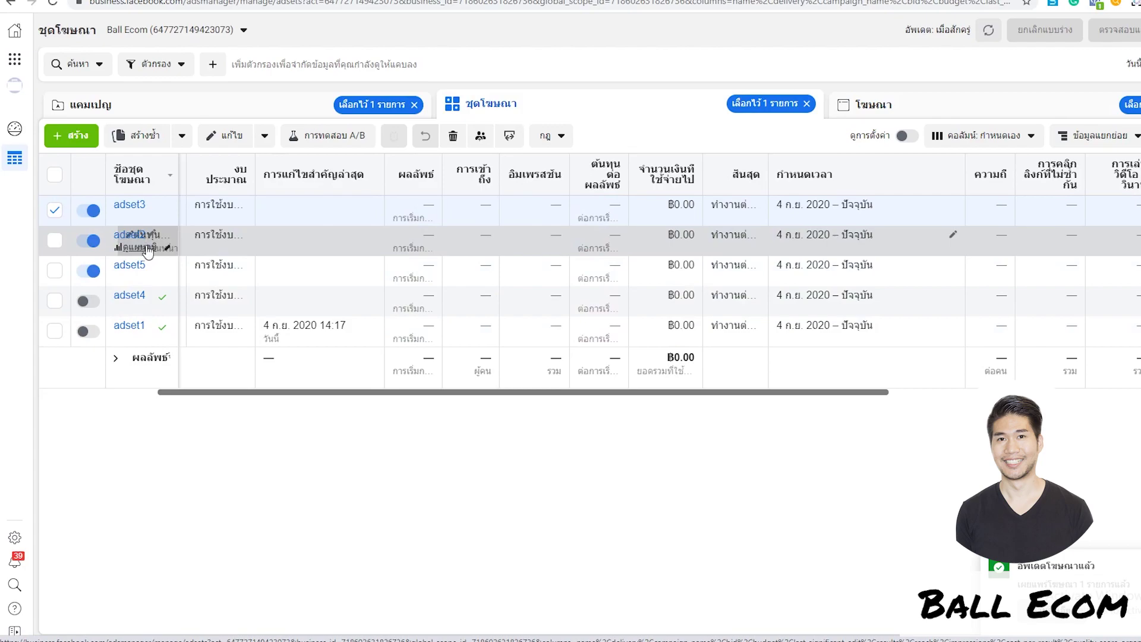
left_click(122, 236)
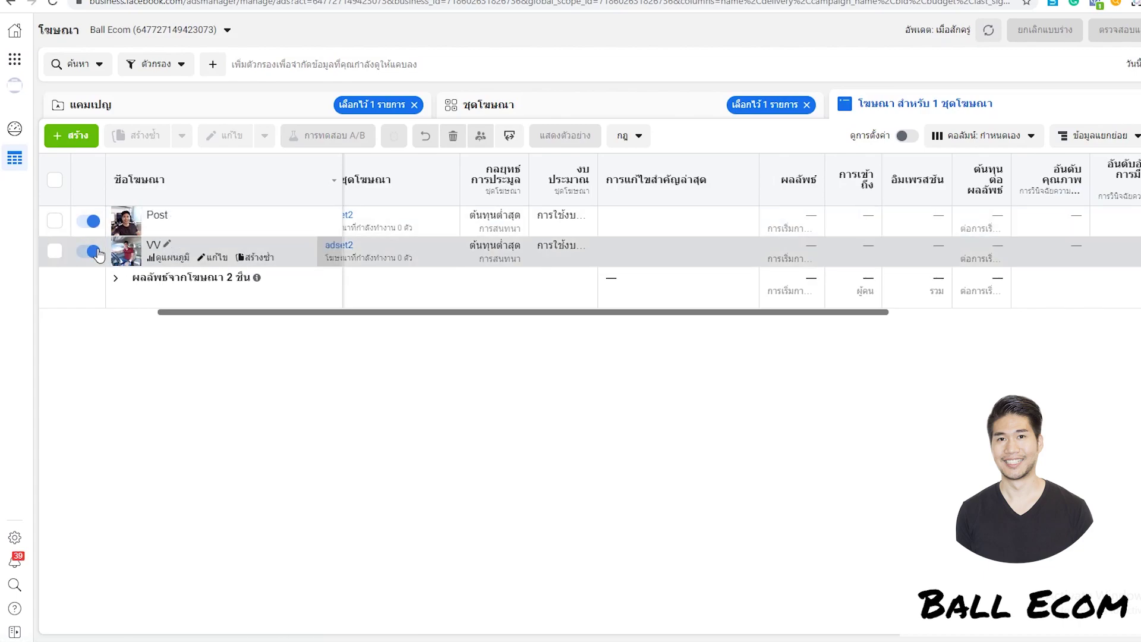
left_click(339, 245)
left_click_drag(255, 399, 127, 377)
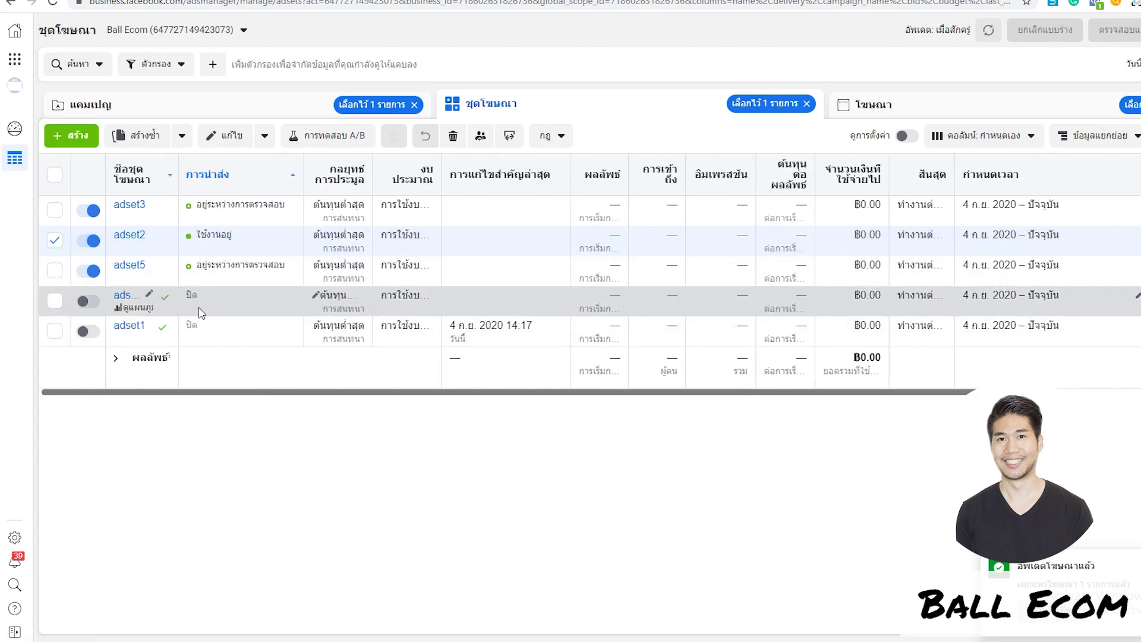